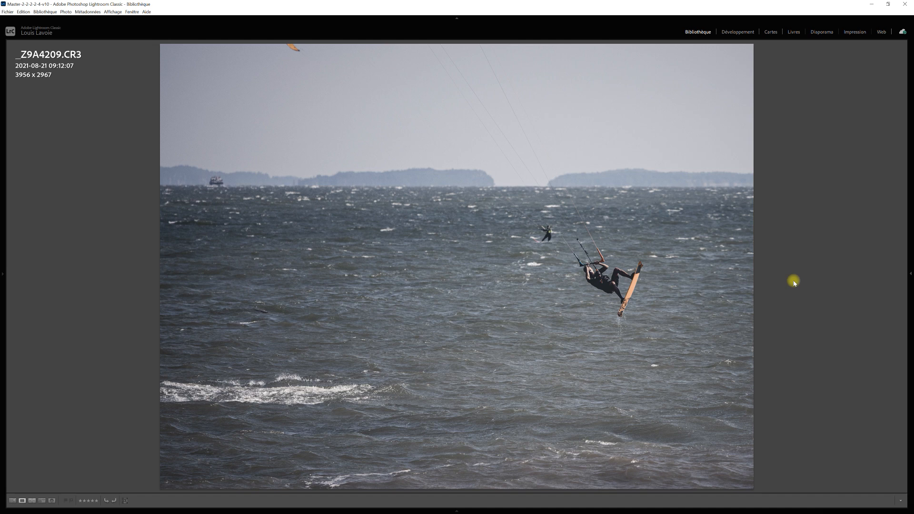
Browse the kitesurfing photos in the library one after another, from _Z9A4209.CR3 to Kitesurf - Bsm-4214.jpg.
{"action": "key", "text": "Right"}
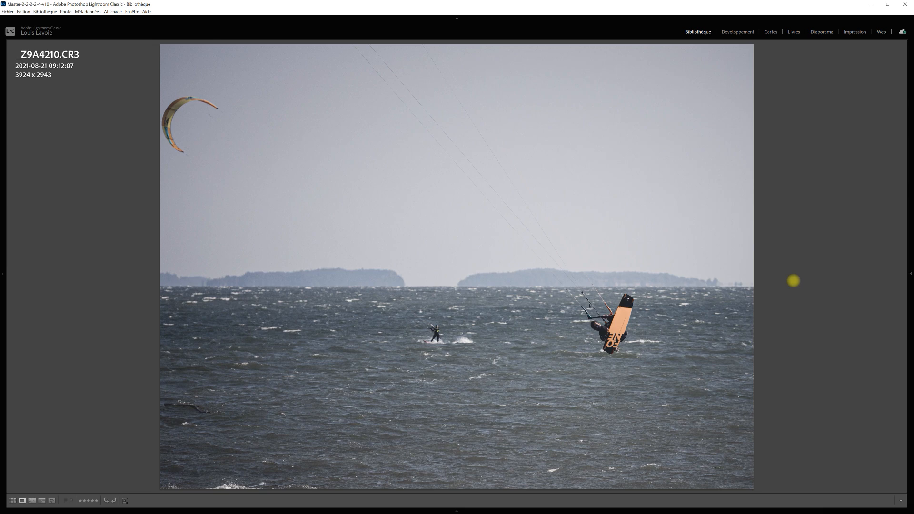
{"action": "key", "text": "Right"}
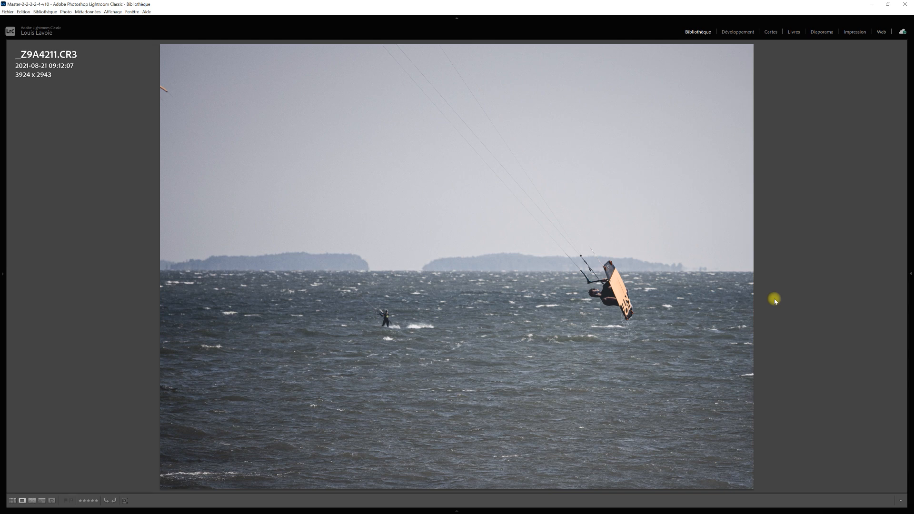
{"action": "key", "text": "Right"}
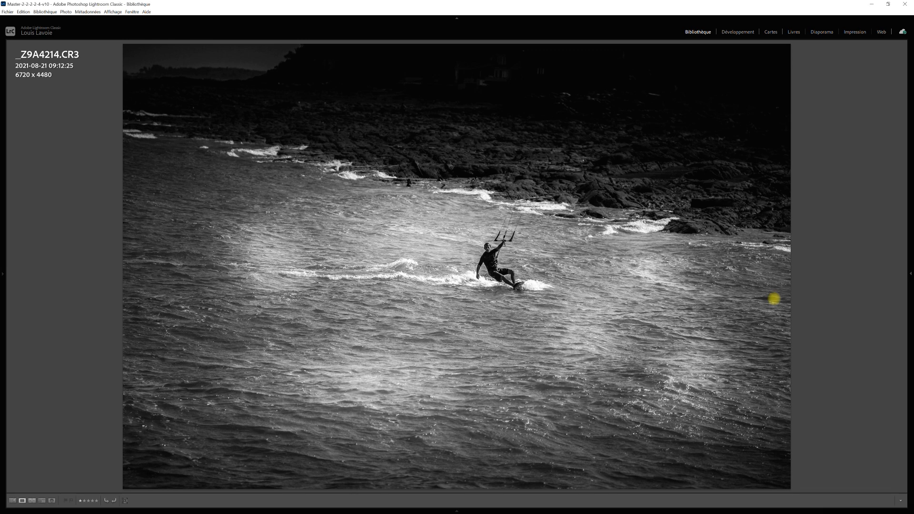
{"action": "key", "text": "Right"}
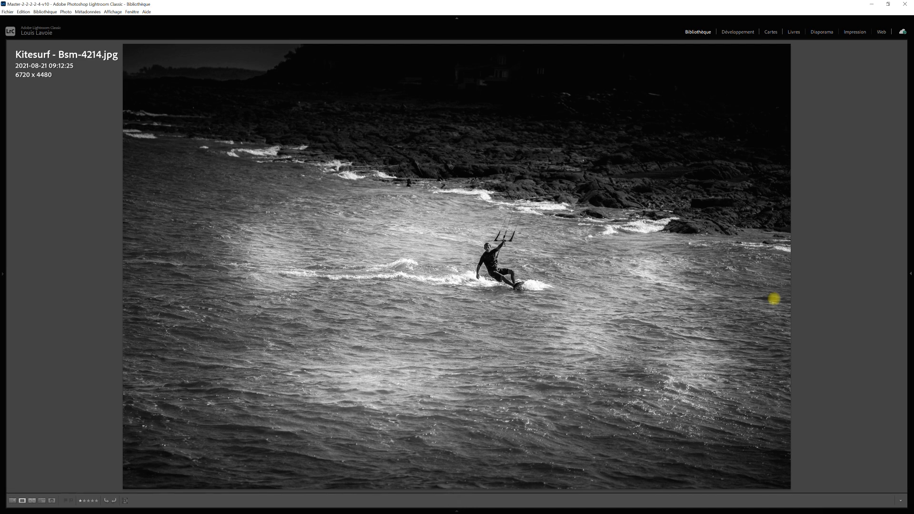
{"action": "key", "text": "Right"}
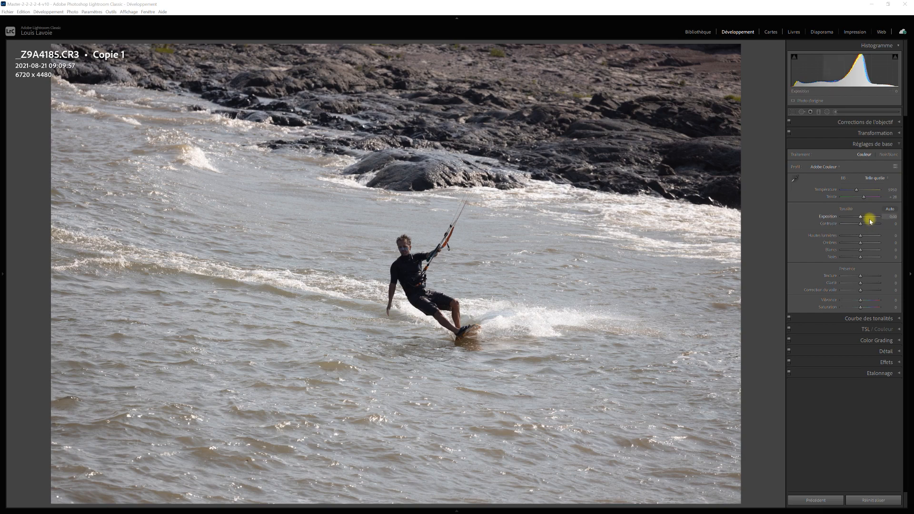
Convert the kitesurfer photo to black and white, with exposure at -0.74 and contrast at +47.
{"action": "left_click_drag", "start_coordinate": [862, 219], "coordinate": [859, 218]}
{"action": "left_click", "coordinate": [890, 156]}
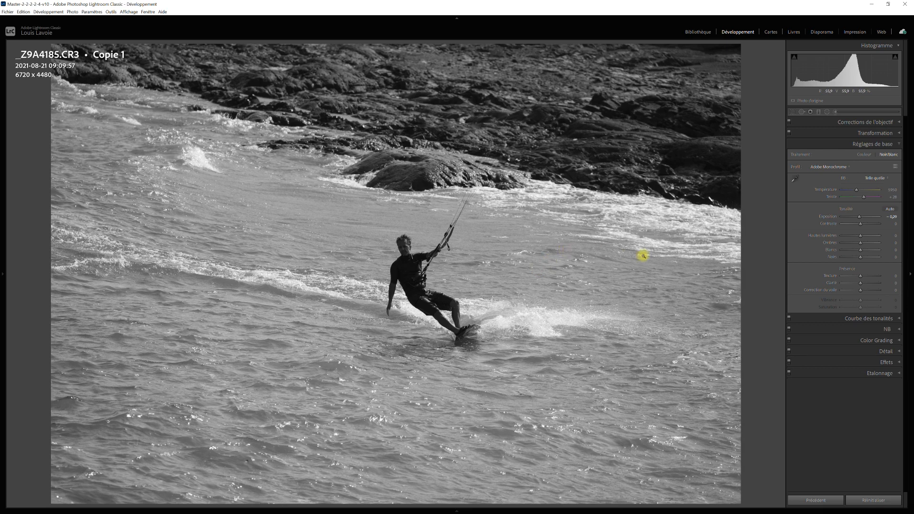
{"action": "left_click_drag", "start_coordinate": [857, 220], "coordinate": [858, 217]}
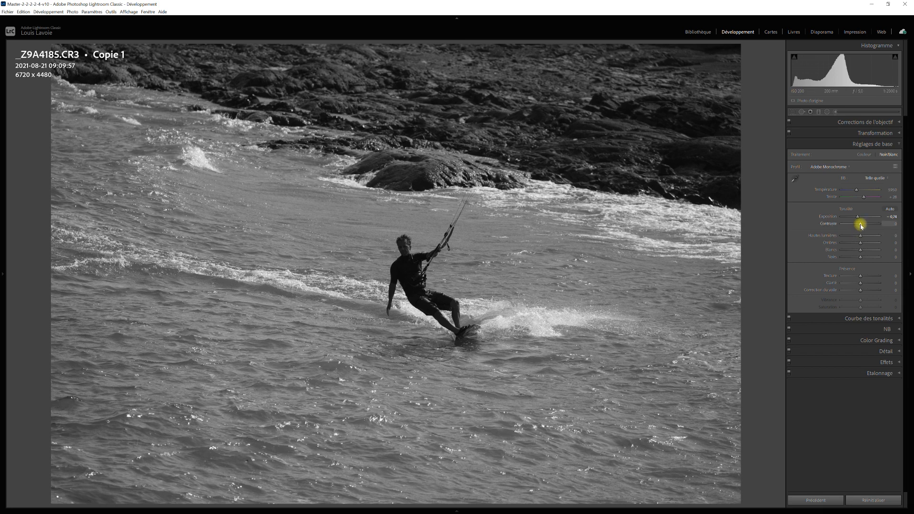
{"action": "left_click_drag", "start_coordinate": [861, 225], "coordinate": [870, 228]}
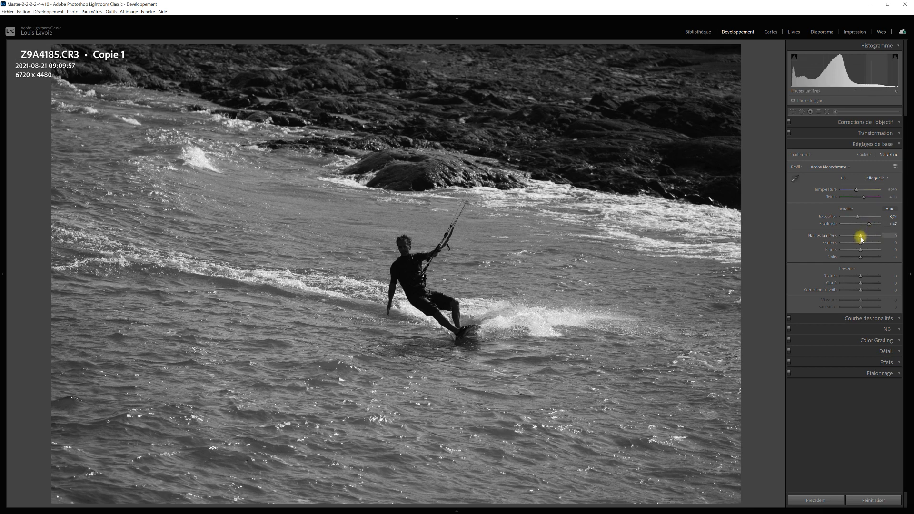
Set highlights to -100, shadows to +100, whites to +14, blacks to -38, texture to +19 and clarity to -7.
{"action": "left_click_drag", "start_coordinate": [855, 238], "coordinate": [838, 235]}
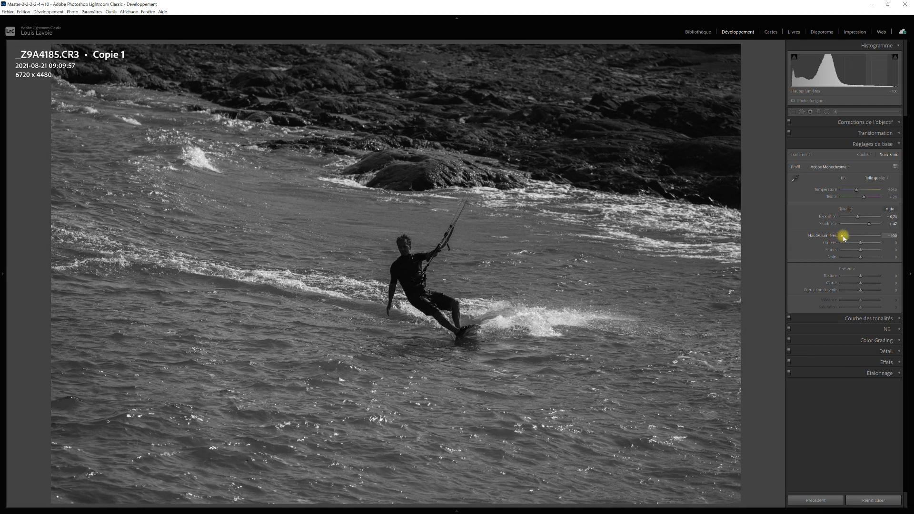
{"action": "left_click_drag", "start_coordinate": [872, 244], "coordinate": [885, 244]}
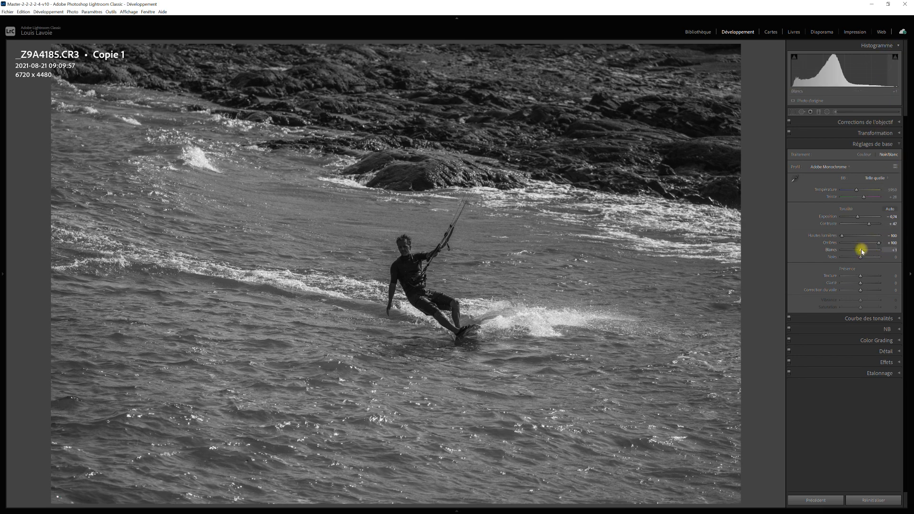
{"action": "left_click_drag", "start_coordinate": [862, 250], "coordinate": [868, 251]}
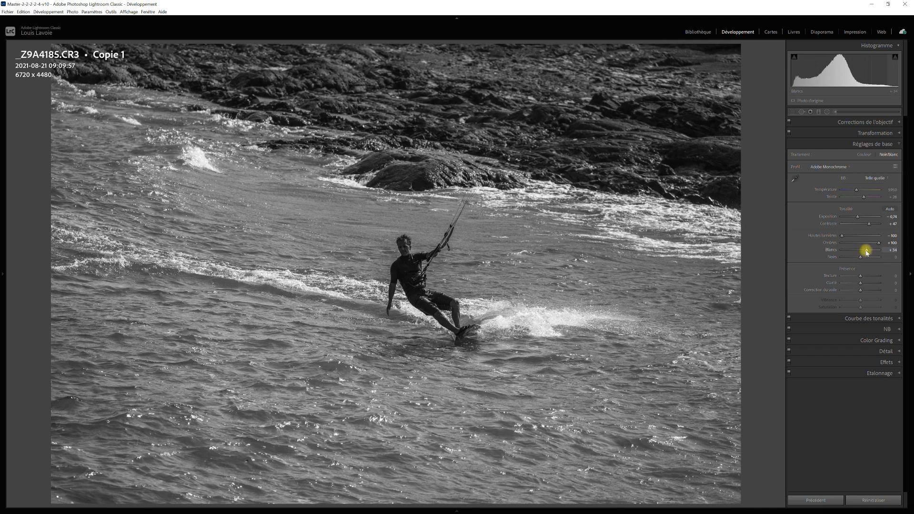
{"action": "left_click_drag", "start_coordinate": [866, 252], "coordinate": [864, 252]}
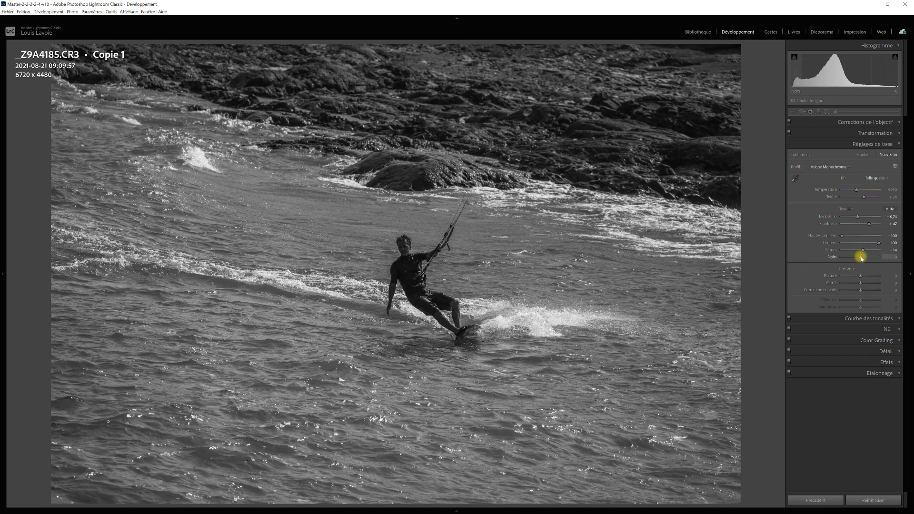
{"action": "left_click_drag", "start_coordinate": [862, 258], "coordinate": [855, 257]}
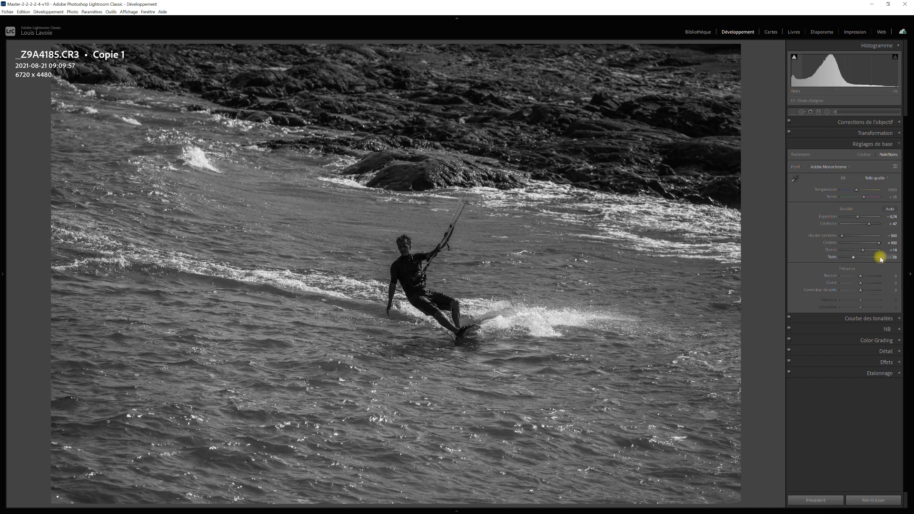
{"action": "left_click_drag", "start_coordinate": [859, 277], "coordinate": [864, 275]}
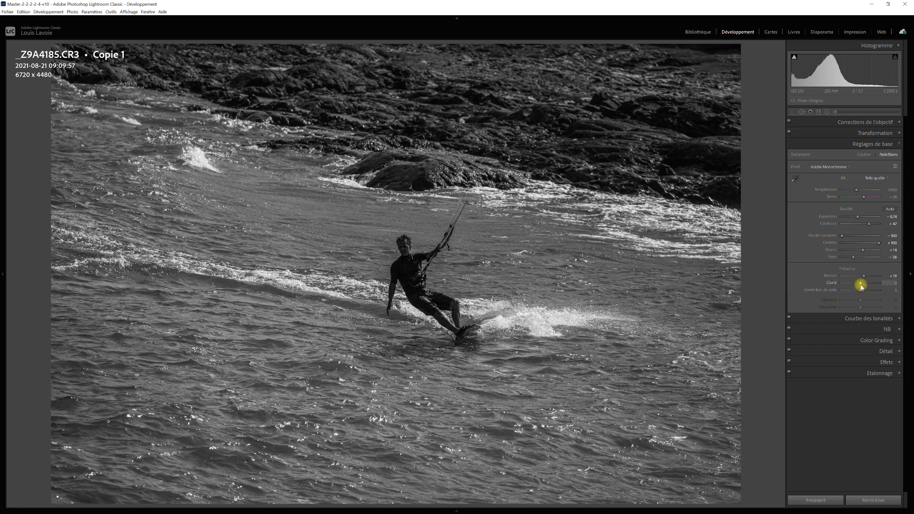
{"action": "left_click_drag", "start_coordinate": [862, 285], "coordinate": [861, 284]}
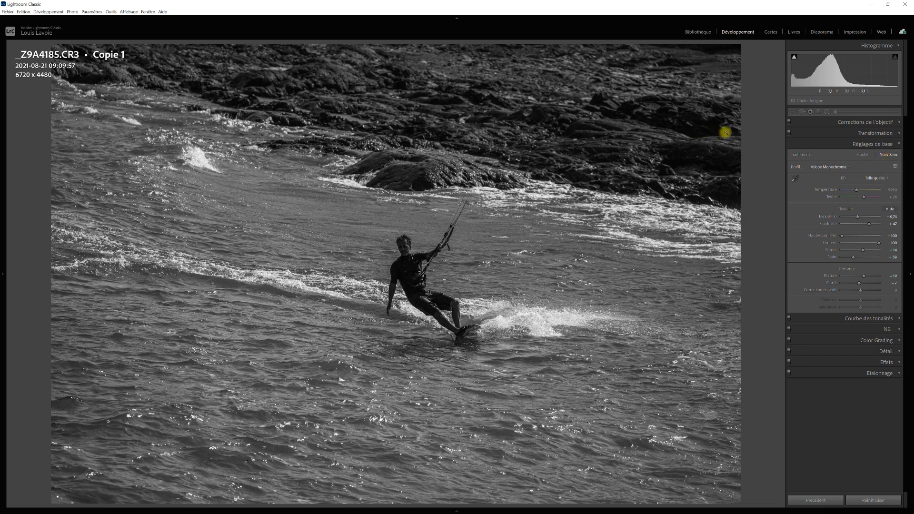
Place a tilted graduated filter over the rocky shore with exposure at about -0.8, widening and repositioning its transition along the waterline.
{"action": "left_click", "coordinate": [819, 113]}
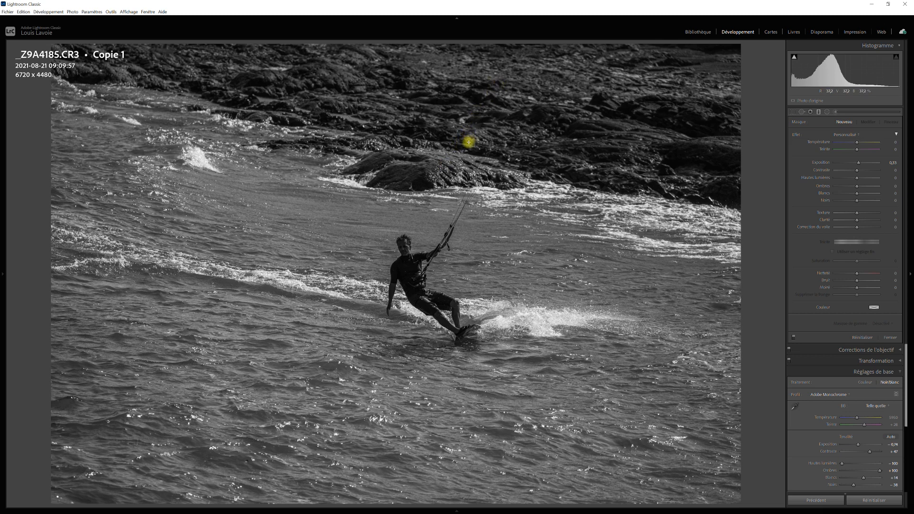
{"action": "left_click_drag", "start_coordinate": [469, 127], "coordinate": [434, 179]}
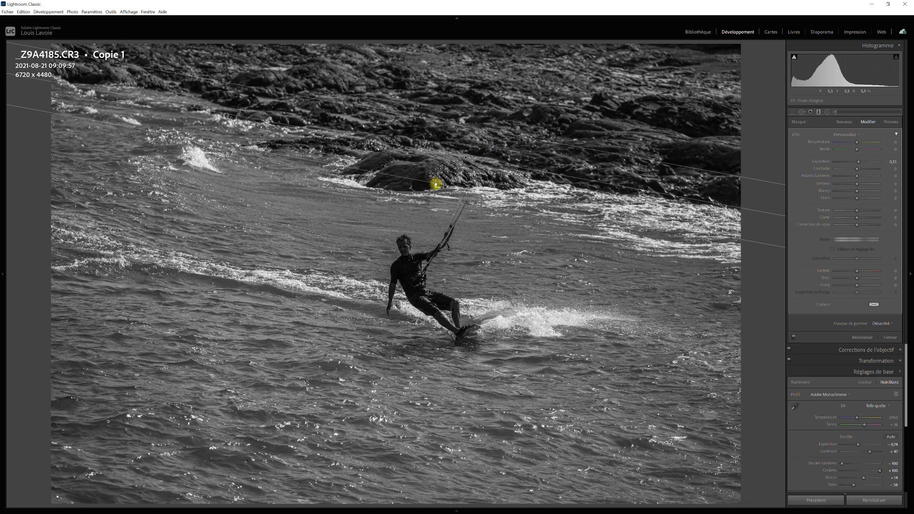
{"action": "left_click_drag", "start_coordinate": [860, 162], "coordinate": [853, 161]}
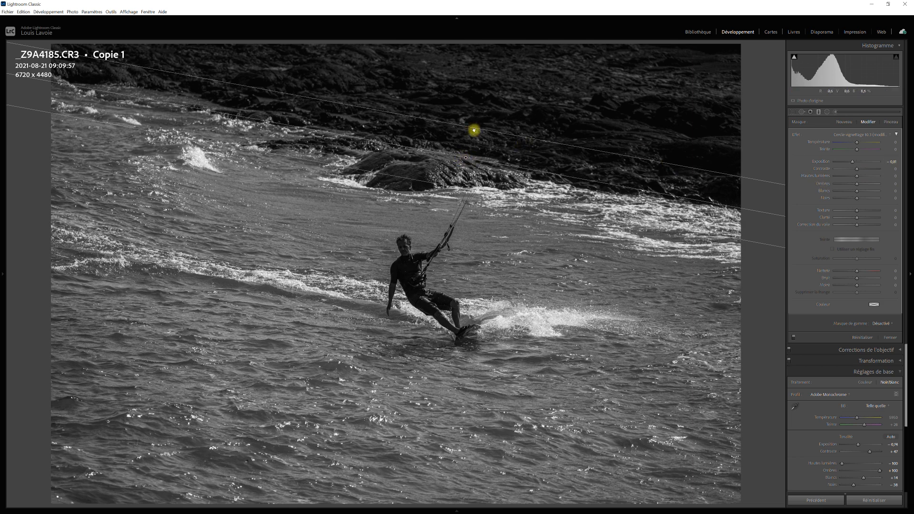
{"action": "left_click_drag", "start_coordinate": [473, 127], "coordinate": [481, 104]}
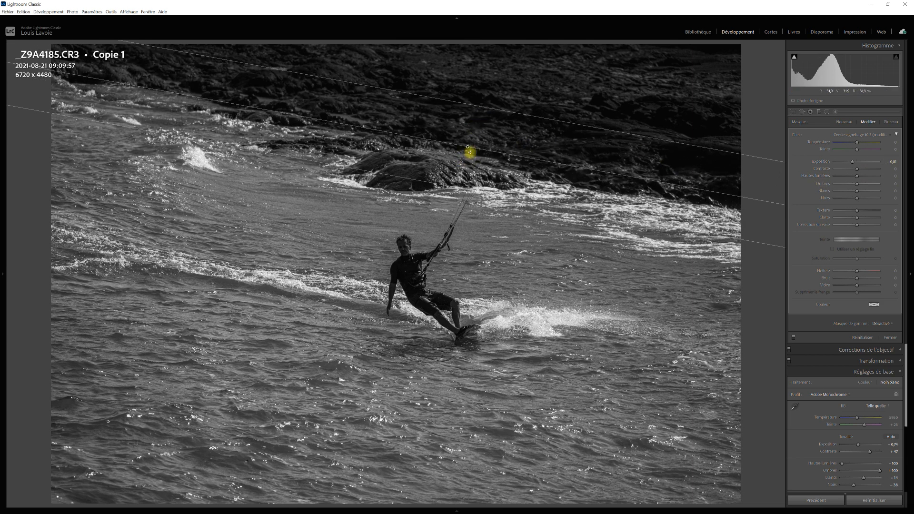
{"action": "left_click_drag", "start_coordinate": [467, 145], "coordinate": [463, 164]}
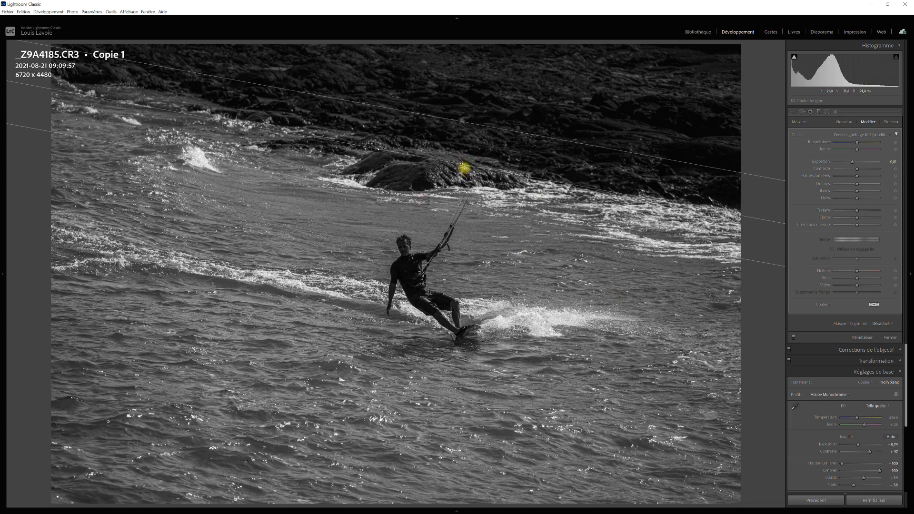
Duplicate the shore's graduated filter onto the foreground water to darken the lower part of the photo, with exposure at -0.94.
{"action": "right_click", "coordinate": [461, 166]}
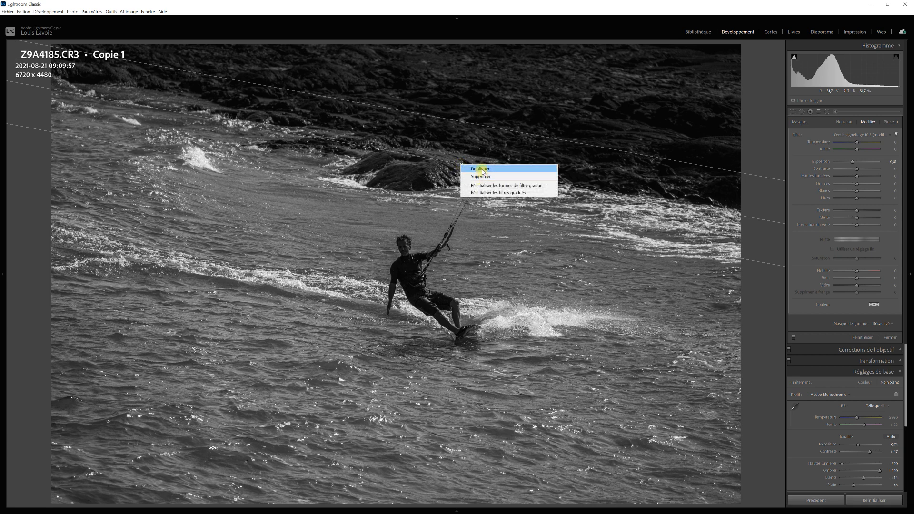
{"action": "left_click", "coordinate": [481, 169]}
{"action": "left_click_drag", "start_coordinate": [461, 165], "coordinate": [385, 417]}
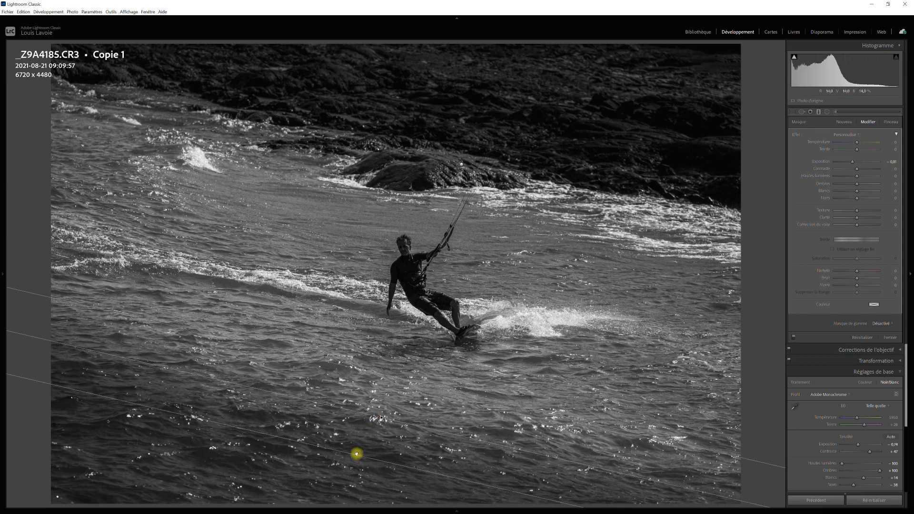
{"action": "left_click_drag", "start_coordinate": [357, 454], "coordinate": [347, 468]}
{"action": "left_click_drag", "start_coordinate": [378, 432], "coordinate": [380, 421]}
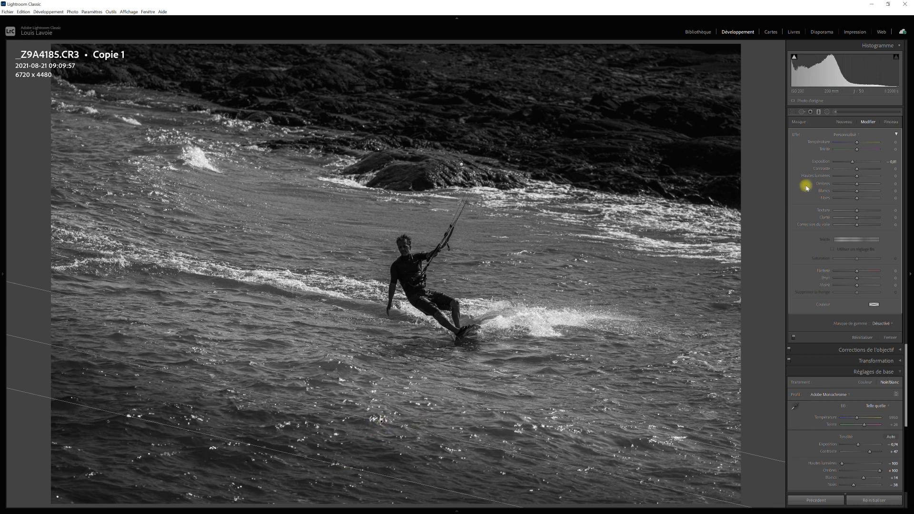
{"action": "left_click_drag", "start_coordinate": [851, 163], "coordinate": [851, 164]}
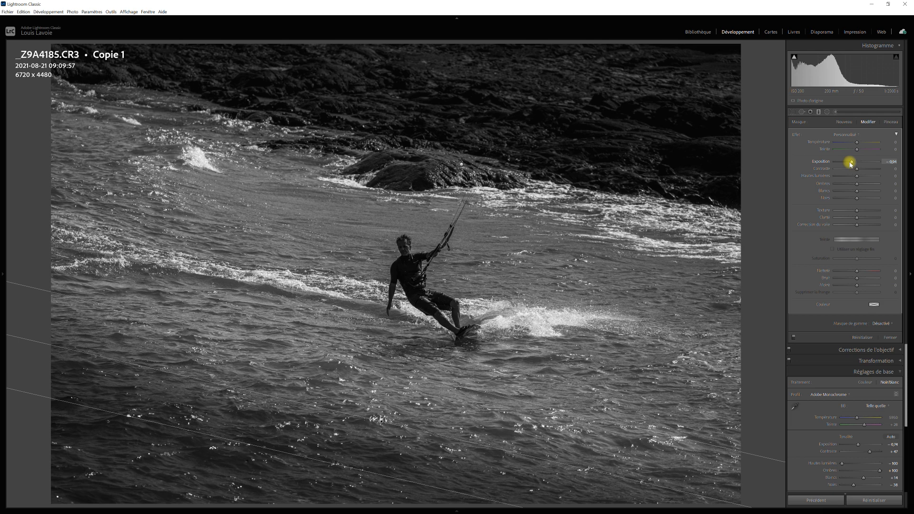
{"action": "left_click", "coordinate": [892, 338]}
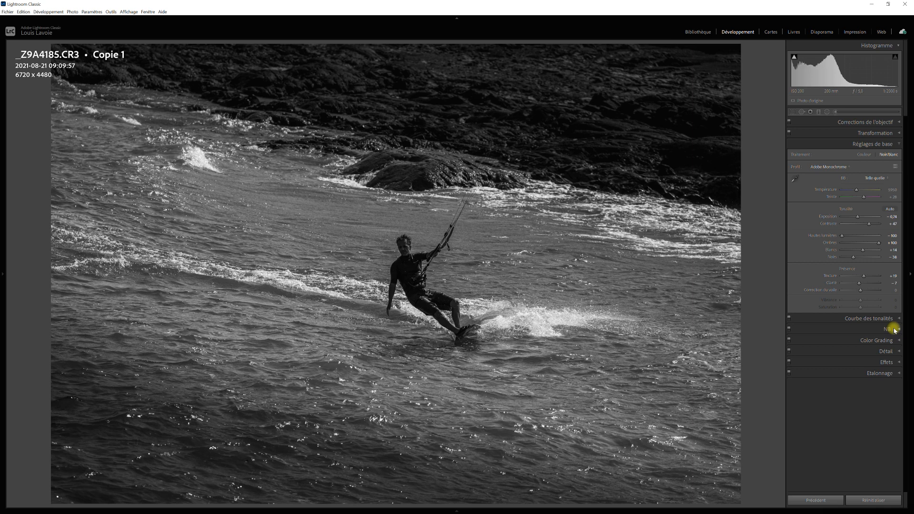
Darken the tones in the black-and-white mix, setting orange to -45 and lowering yellow, green, aqua, blue and purple.
{"action": "left_click", "coordinate": [893, 330]}
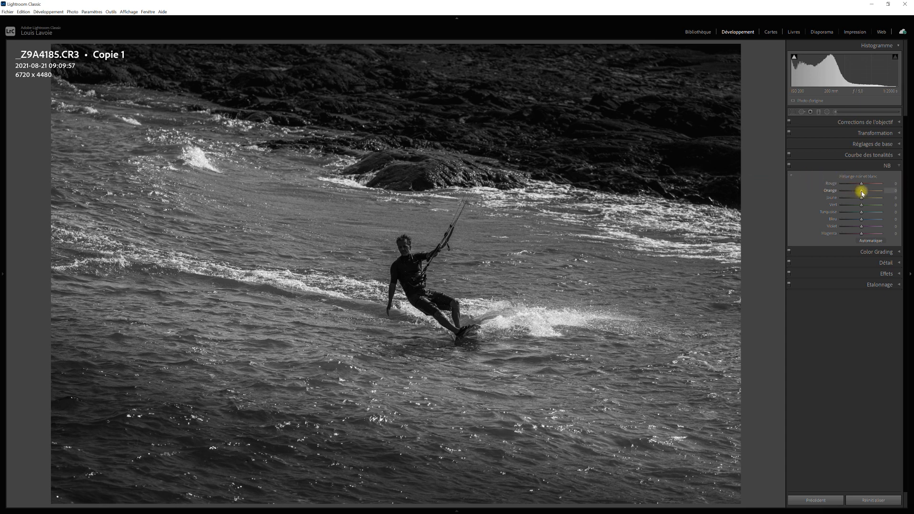
{"action": "left_click_drag", "start_coordinate": [861, 190], "coordinate": [854, 192]}
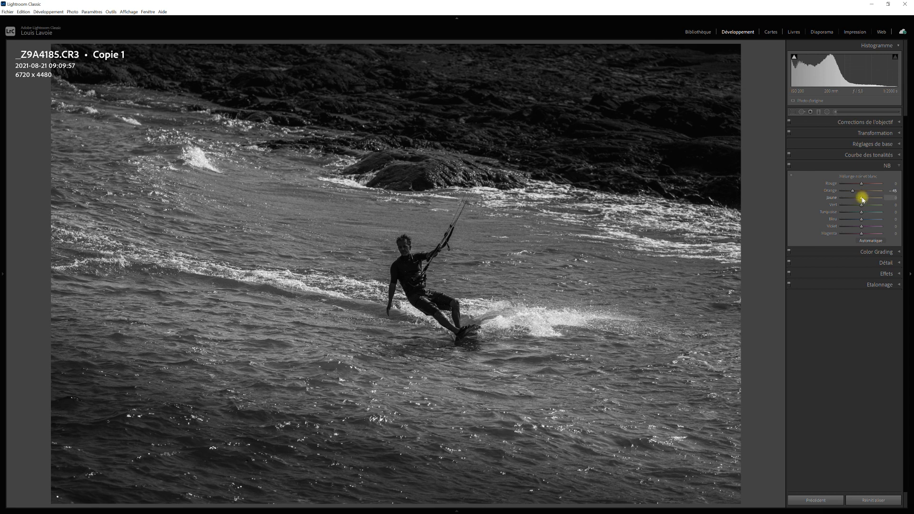
{"action": "left_click_drag", "start_coordinate": [857, 199], "coordinate": [856, 199]}
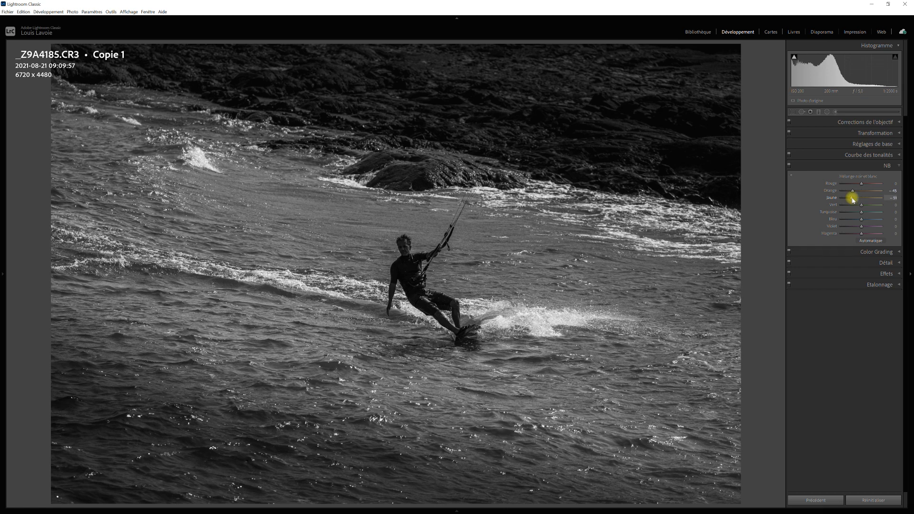
{"action": "left_click_drag", "start_coordinate": [854, 200], "coordinate": [850, 198]}
{"action": "left_click_drag", "start_coordinate": [863, 206], "coordinate": [859, 205]}
{"action": "mouse_move", "coordinate": [863, 213]}
{"action": "left_mouse_down"}
{"action": "mouse_move", "coordinate": [876, 214]}
{"action": "mouse_move", "coordinate": [856, 220]}
{"action": "left_mouse_up"}
{"action": "left_click_drag", "start_coordinate": [863, 221], "coordinate": [856, 220]}
{"action": "mouse_move", "coordinate": [863, 227]}
{"action": "left_mouse_down"}
{"action": "mouse_move", "coordinate": [849, 229]}
{"action": "mouse_move", "coordinate": [860, 235]}
{"action": "left_mouse_up"}
{"action": "left_click", "coordinate": [899, 166]}
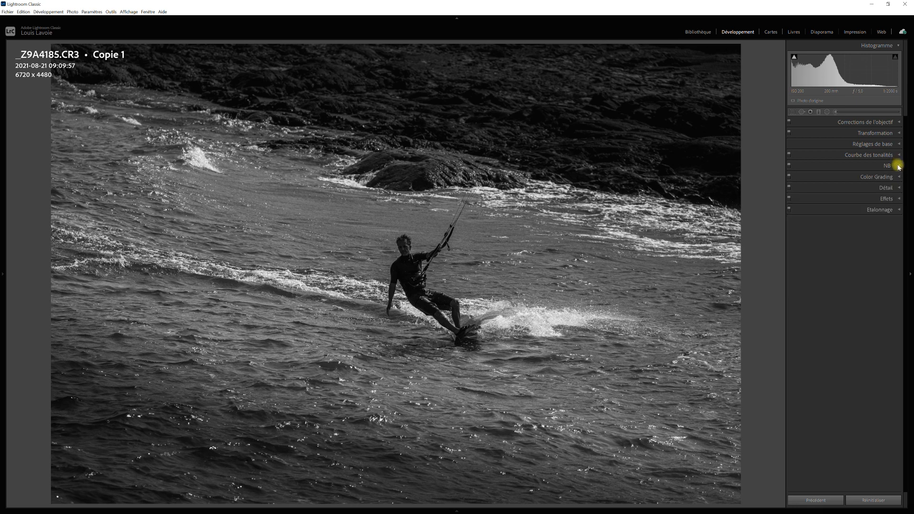
Draw a tilted elliptical radial filter around the kitesurfer and his wake, and reset its exposure to 0.
{"action": "left_click", "coordinate": [828, 112]}
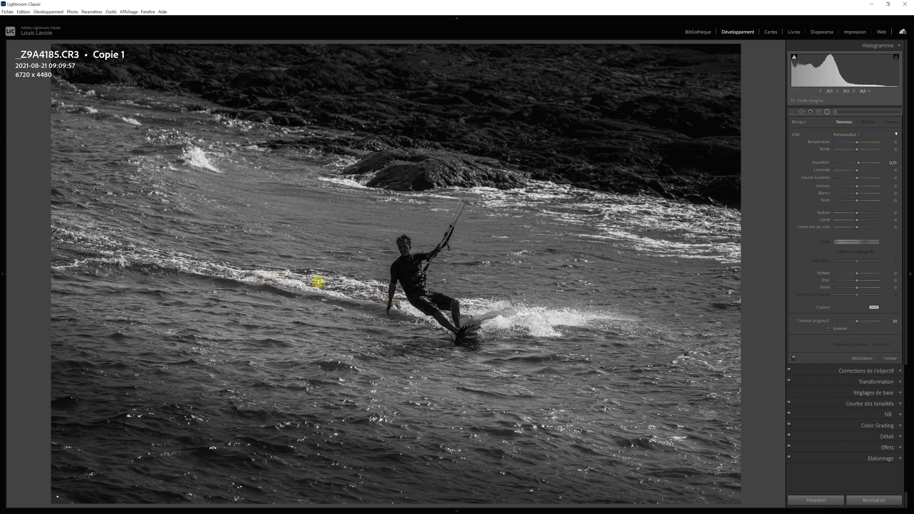
{"action": "left_click_drag", "start_coordinate": [324, 282], "coordinate": [498, 351]}
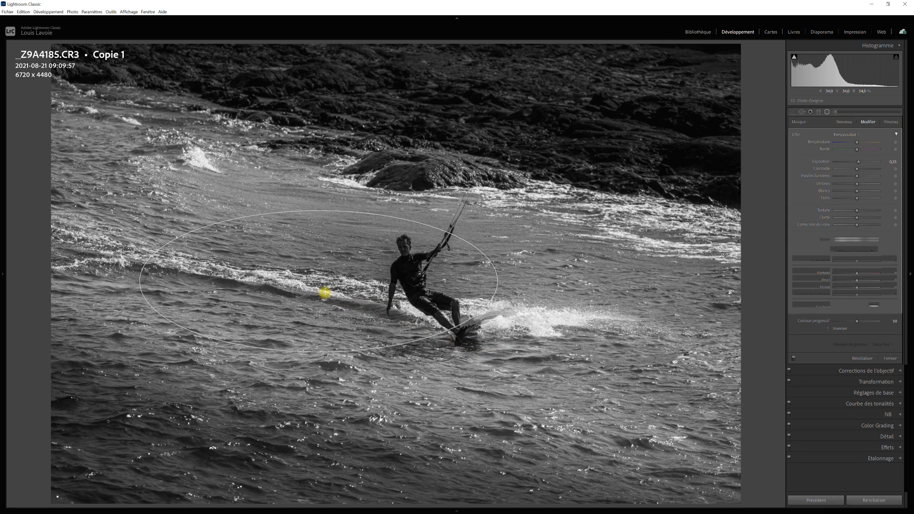
{"action": "left_click_drag", "start_coordinate": [319, 283], "coordinate": [343, 288]}
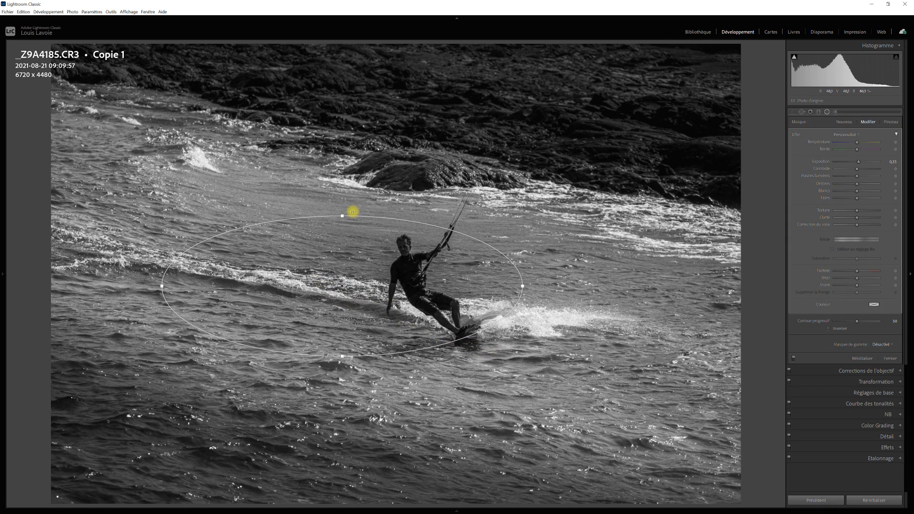
{"action": "left_click_drag", "start_coordinate": [356, 216], "coordinate": [366, 200]}
{"action": "left_click_drag", "start_coordinate": [339, 271], "coordinate": [366, 276]}
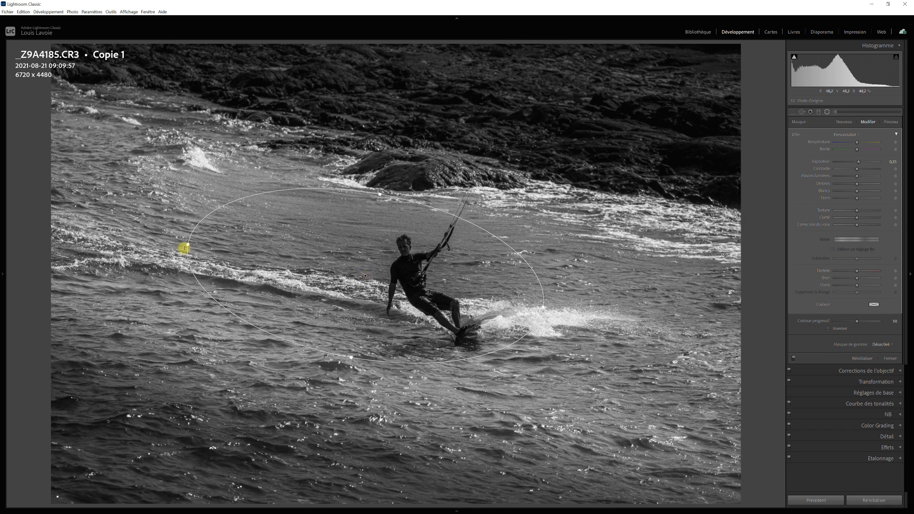
{"action": "left_click_drag", "start_coordinate": [185, 247], "coordinate": [207, 250]}
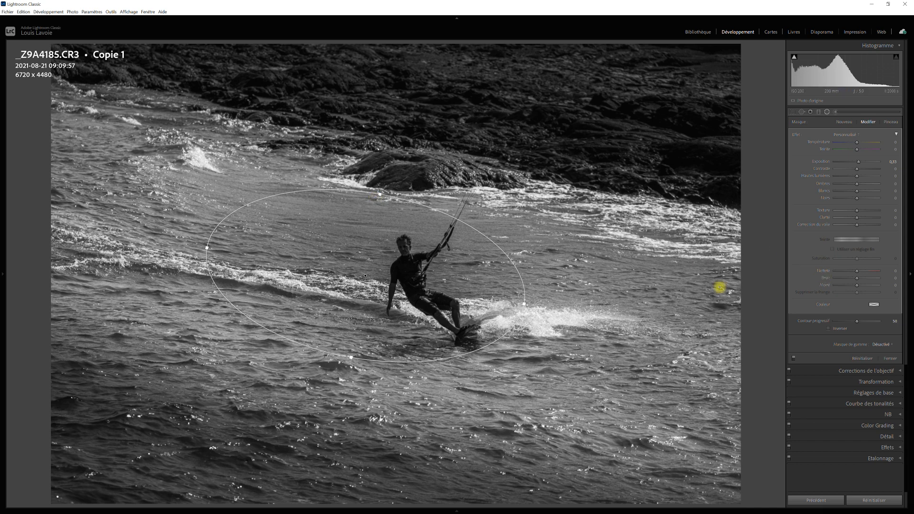
{"action": "double_click", "coordinate": [824, 162]}
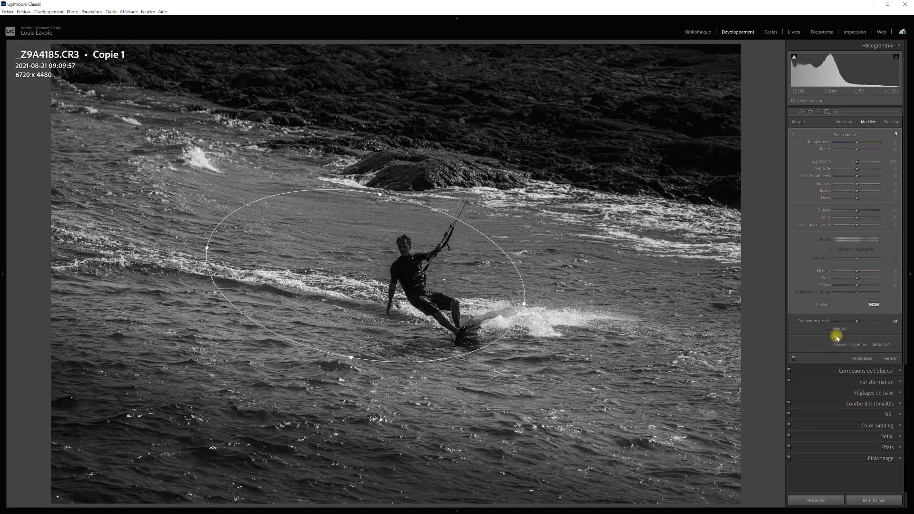
Invert the kitesurfer's radial filter, set exposure to about 0.68, shadows to about 25 and clarity to 43, and slightly shift and narrow the ellipse.
{"action": "left_click", "coordinate": [830, 329]}
{"action": "left_click_drag", "start_coordinate": [859, 165], "coordinate": [861, 167]}
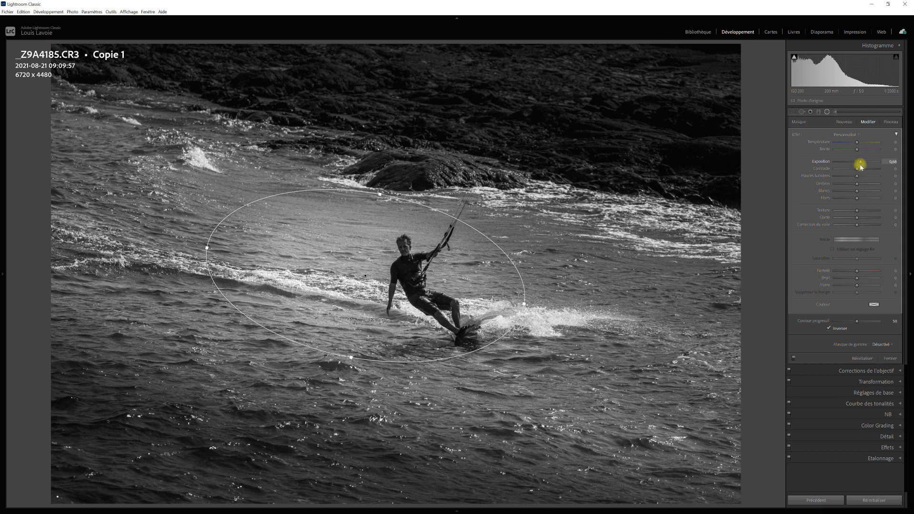
{"action": "left_click_drag", "start_coordinate": [861, 165], "coordinate": [861, 165]}
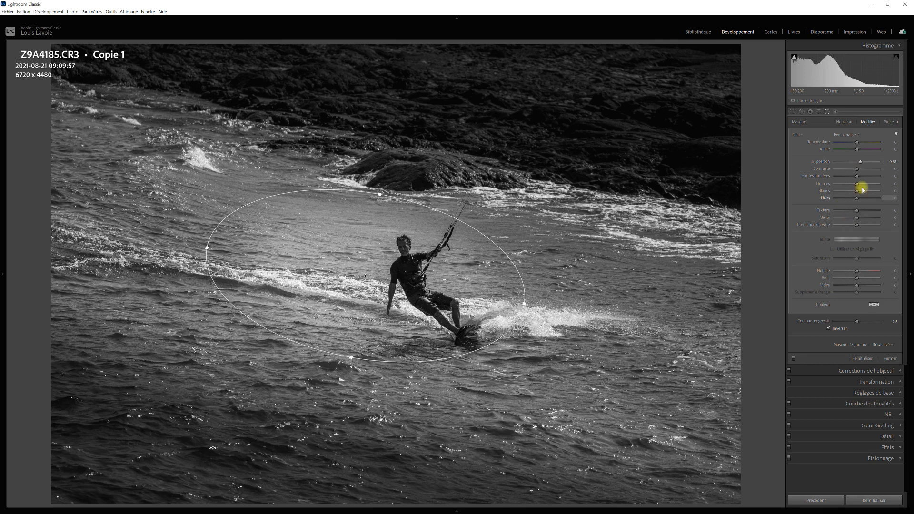
{"action": "left_click_drag", "start_coordinate": [859, 185], "coordinate": [864, 187]}
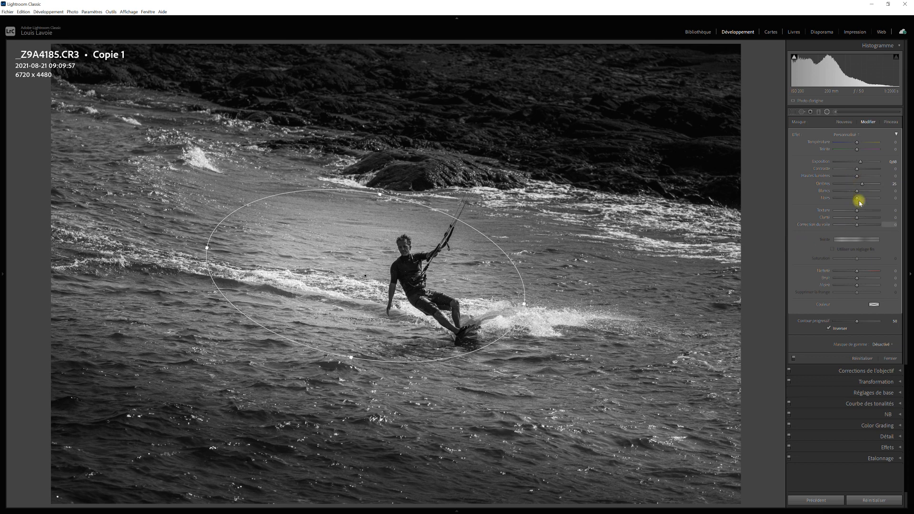
{"action": "left_click_drag", "start_coordinate": [858, 218], "coordinate": [863, 218]}
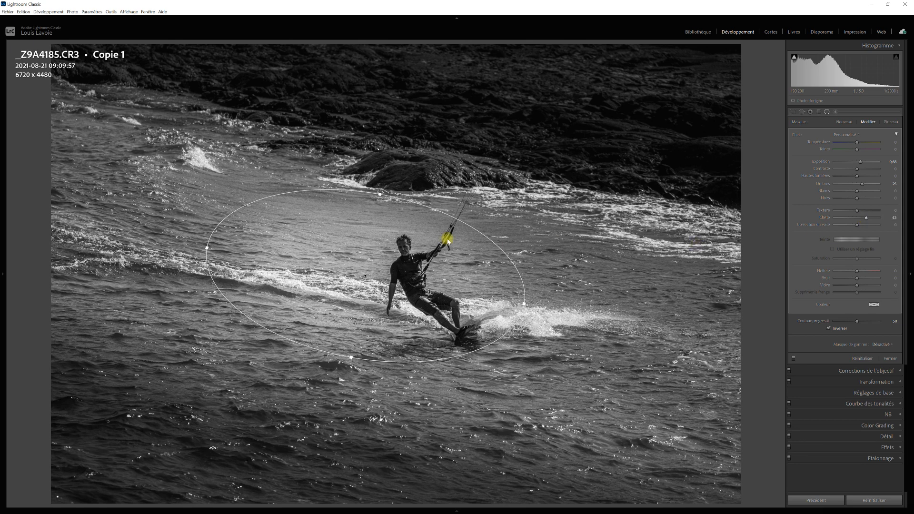
{"action": "left_click_drag", "start_coordinate": [366, 276], "coordinate": [369, 278]}
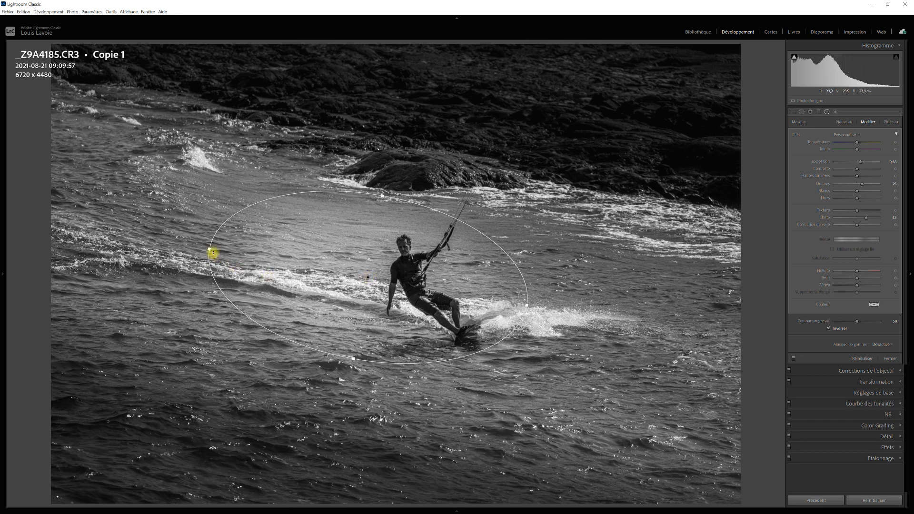
{"action": "left_click_drag", "start_coordinate": [209, 254], "coordinate": [222, 257]}
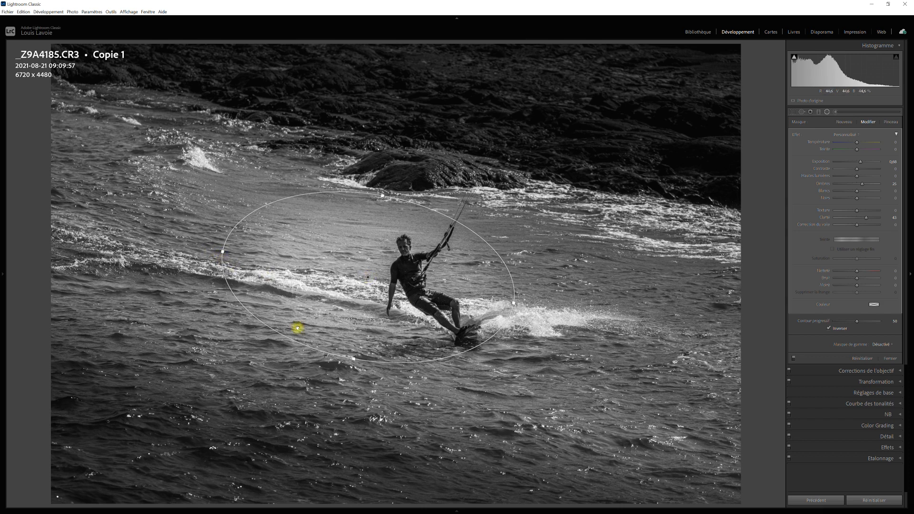
Add a small inverted radial filter on the wake behind the kitesurfer, with exposure at 0.46 and clarity at 33.
{"action": "left_click", "coordinate": [845, 122]}
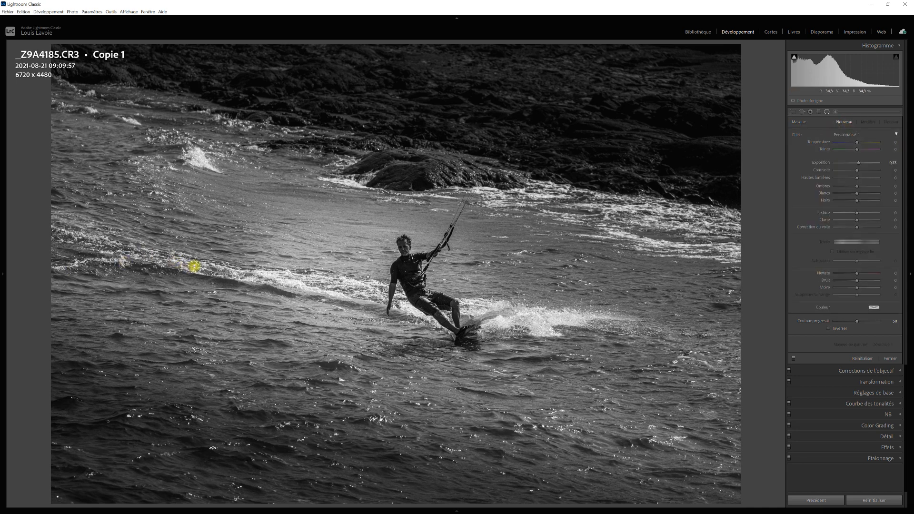
{"action": "left_click_drag", "start_coordinate": [196, 267], "coordinate": [241, 302]}
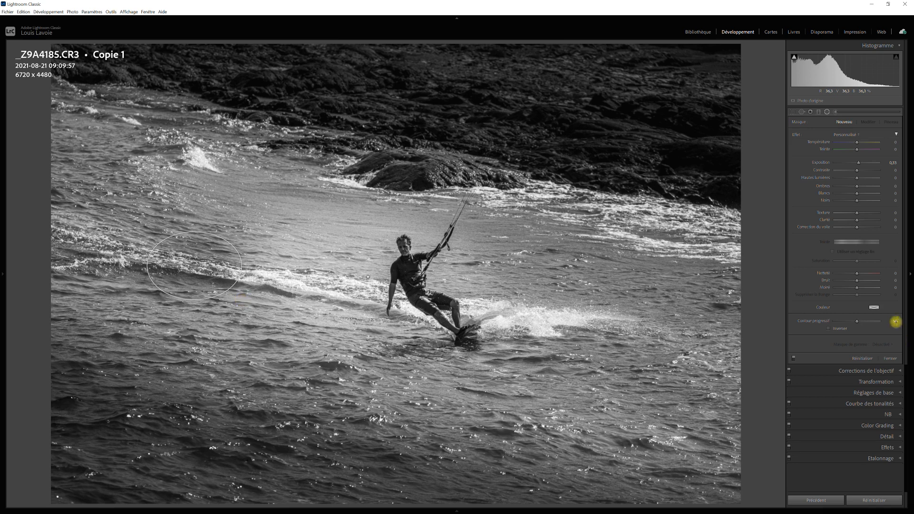
{"action": "left_click", "coordinate": [829, 329]}
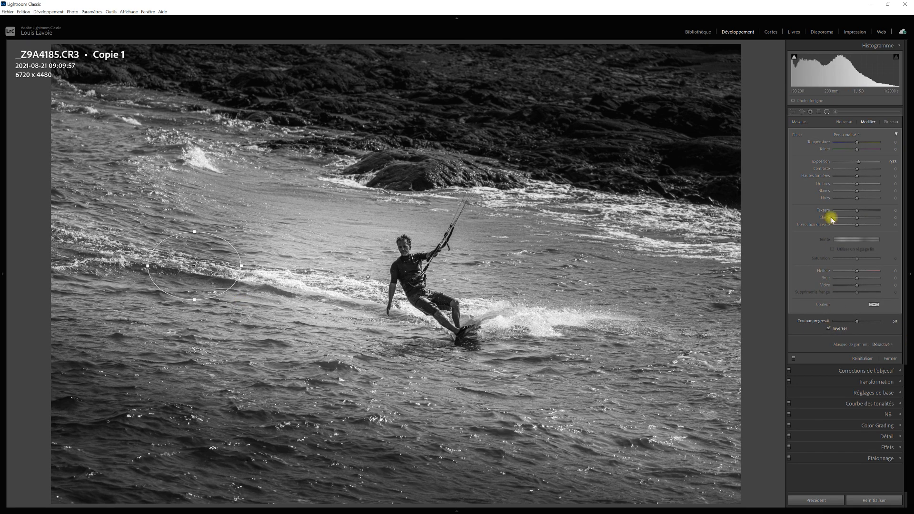
{"action": "left_click_drag", "start_coordinate": [865, 163], "coordinate": [859, 160]}
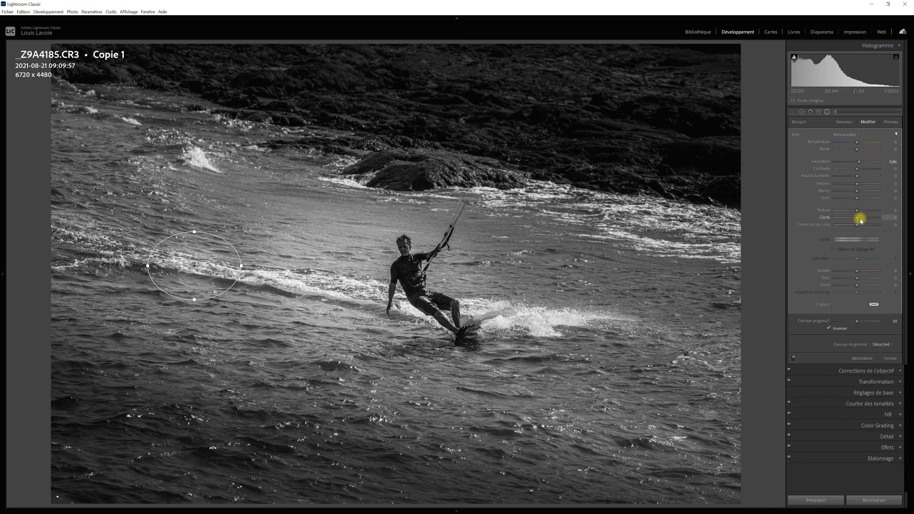
{"action": "left_click_drag", "start_coordinate": [863, 221], "coordinate": [866, 220]}
{"action": "left_click_drag", "start_coordinate": [866, 221], "coordinate": [864, 220]}
{"action": "left_click_drag", "start_coordinate": [199, 270], "coordinate": [215, 266]}
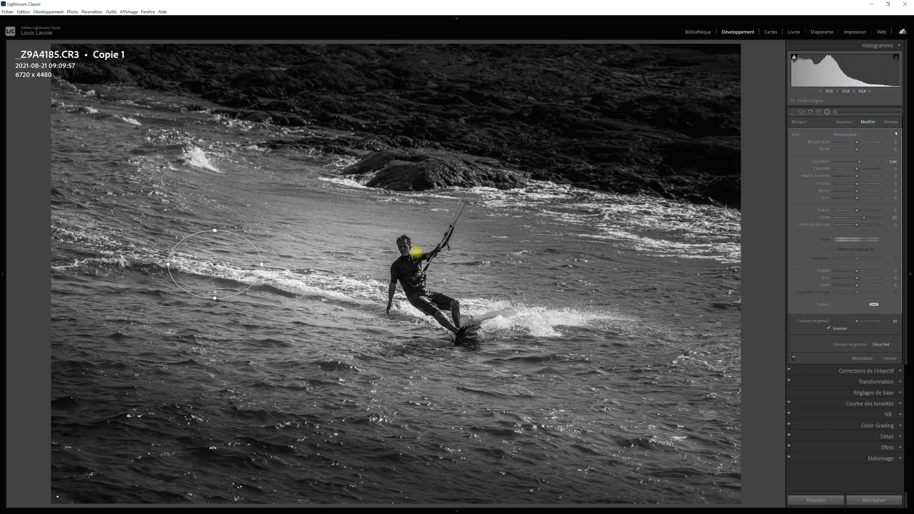
Duplicate the wake's radial filter onto the white spray by the board, and enlarge it into a wide ellipse covering the splash.
{"action": "right_click", "coordinate": [216, 264]}
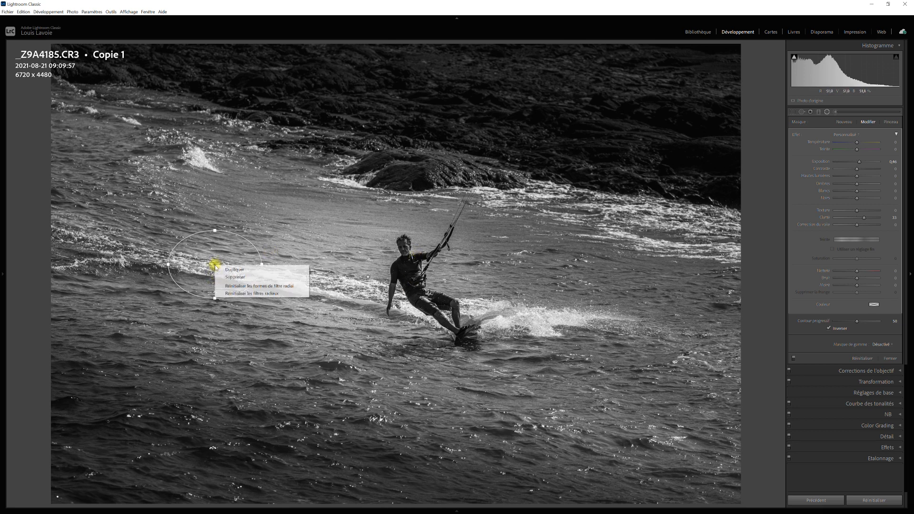
{"action": "left_click", "coordinate": [229, 270]}
{"action": "left_click", "coordinate": [214, 263]}
{"action": "mouse_move", "coordinate": [215, 265]}
{"action": "left_mouse_down"}
{"action": "mouse_move", "coordinate": [368, 306]}
{"action": "mouse_move", "coordinate": [496, 327]}
{"action": "mouse_move", "coordinate": [517, 321]}
{"action": "left_mouse_up"}
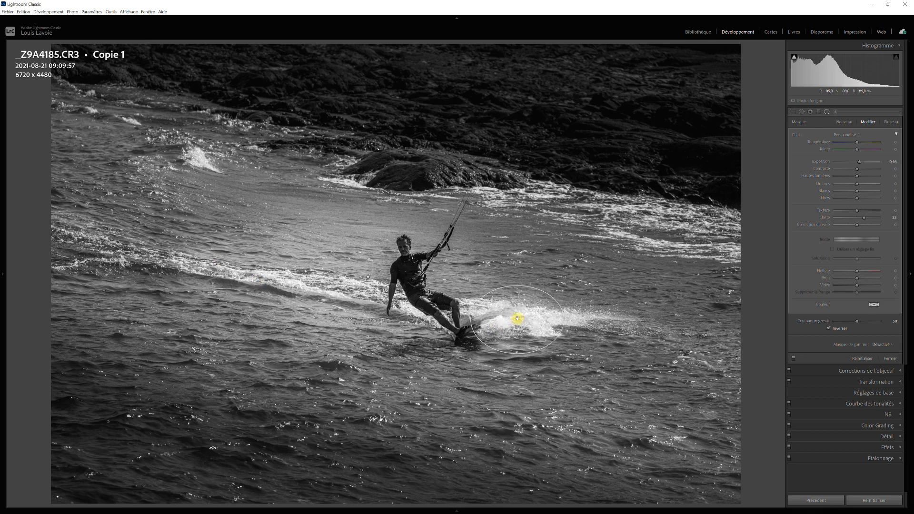
{"action": "left_click_drag", "start_coordinate": [518, 286], "coordinate": [517, 284]}
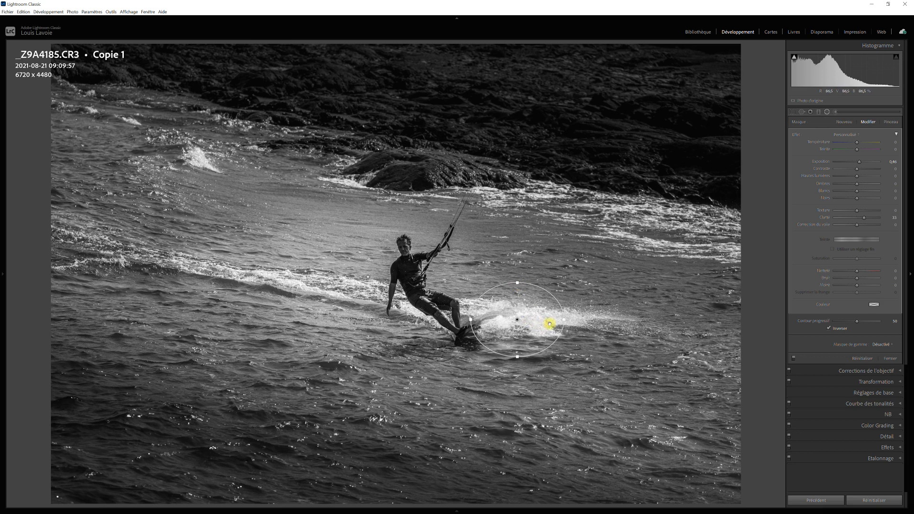
{"action": "left_click_drag", "start_coordinate": [563, 320], "coordinate": [592, 320]}
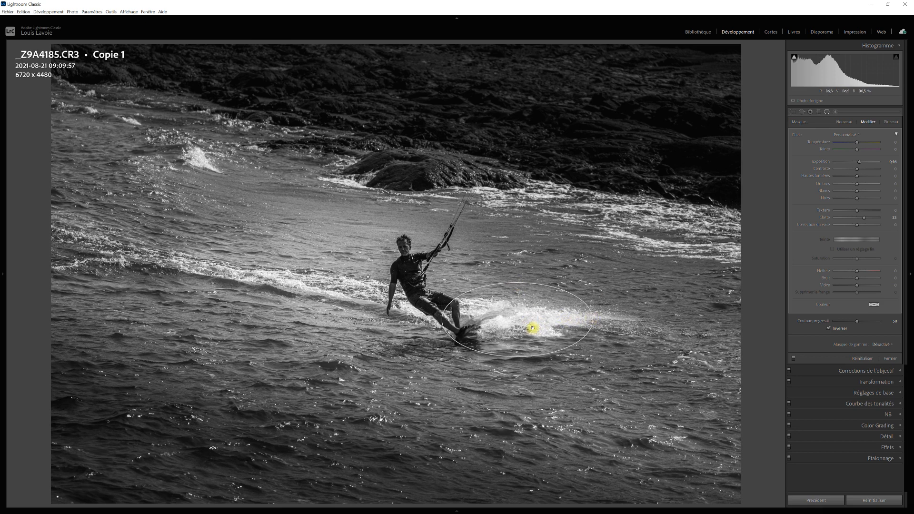
{"action": "left_click_drag", "start_coordinate": [518, 319], "coordinate": [529, 319]}
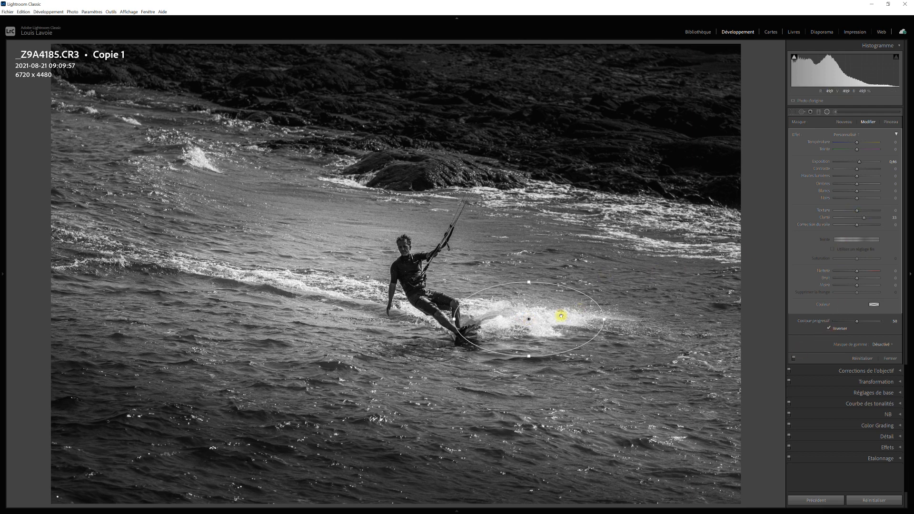
Duplicate the spray's radial filter onto the water just below the kitesurfer, enlarging it and centring it under the board.
{"action": "right_click", "coordinate": [529, 320]}
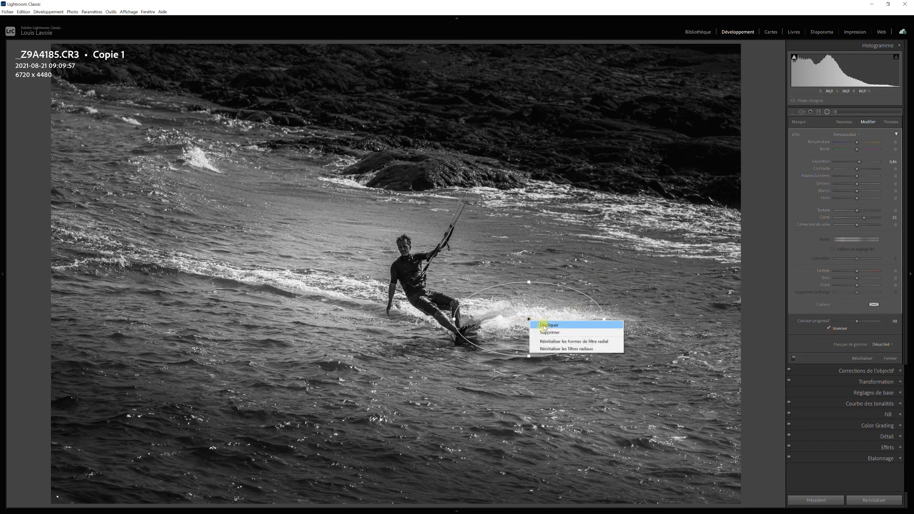
{"action": "left_click", "coordinate": [538, 323]}
{"action": "left_click_drag", "start_coordinate": [530, 319], "coordinate": [407, 361]}
{"action": "left_click_drag", "start_coordinate": [405, 395], "coordinate": [404, 403]}
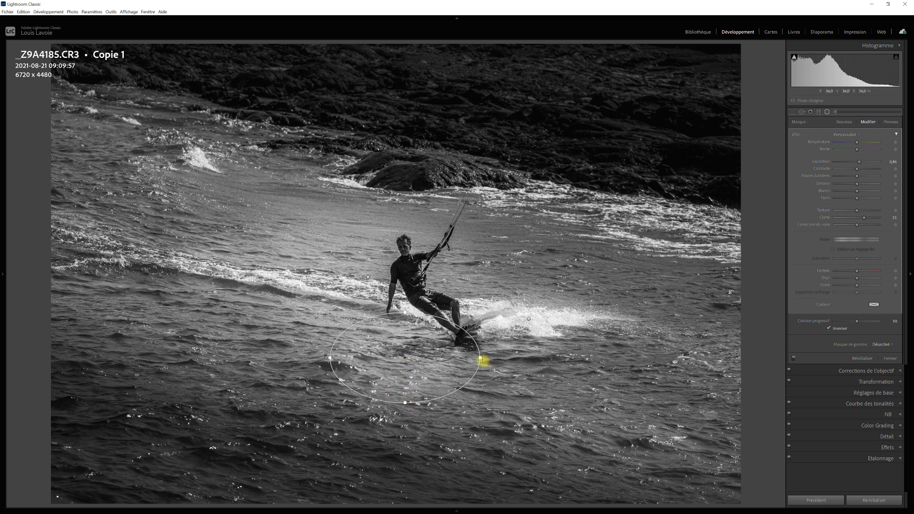
{"action": "left_click_drag", "start_coordinate": [402, 362], "coordinate": [399, 374]}
{"action": "left_click_drag", "start_coordinate": [477, 370], "coordinate": [501, 369]}
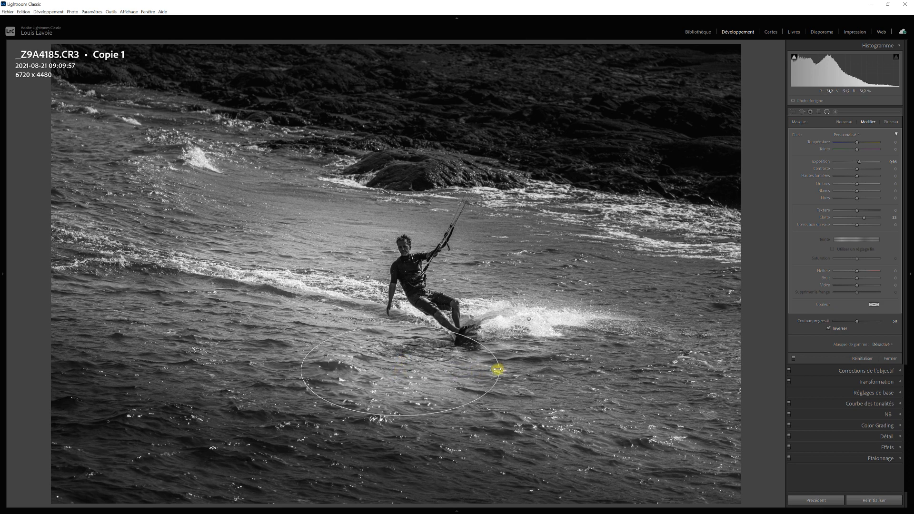
{"action": "mouse_move", "coordinate": [414, 375]}
{"action": "left_mouse_down"}
{"action": "mouse_move", "coordinate": [403, 372]}
{"action": "mouse_move", "coordinate": [417, 372]}
{"action": "left_mouse_up"}
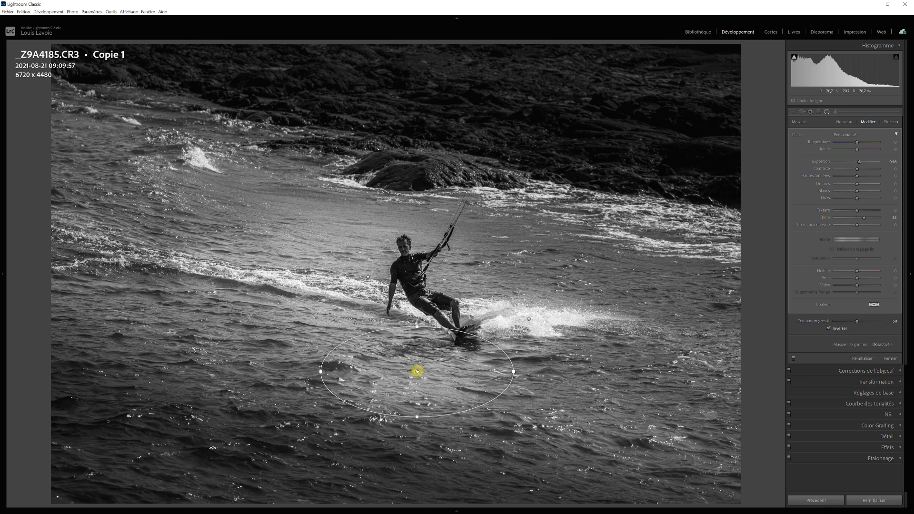
Duplicate the radial filter below the board onto the water to its left, and narrow the copy to a nearly circular shape.
{"action": "right_click", "coordinate": [418, 372]}
{"action": "left_click", "coordinate": [420, 375]}
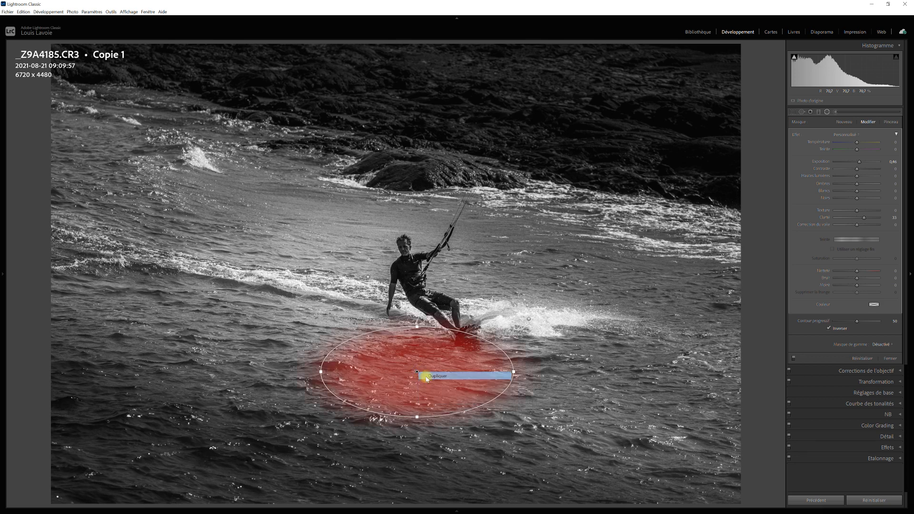
{"action": "left_click_drag", "start_coordinate": [418, 372], "coordinate": [324, 378]}
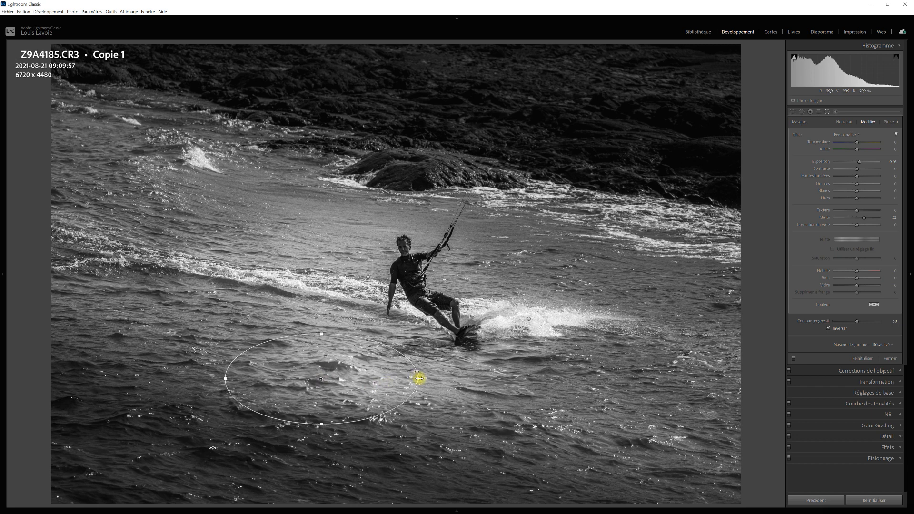
{"action": "left_click_drag", "start_coordinate": [412, 376], "coordinate": [316, 383]}
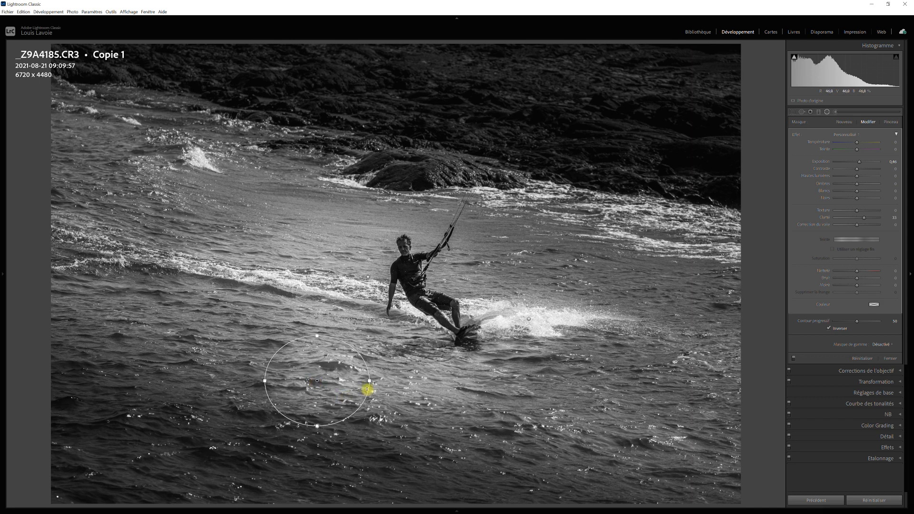
{"action": "left_click_drag", "start_coordinate": [319, 379], "coordinate": [322, 381]}
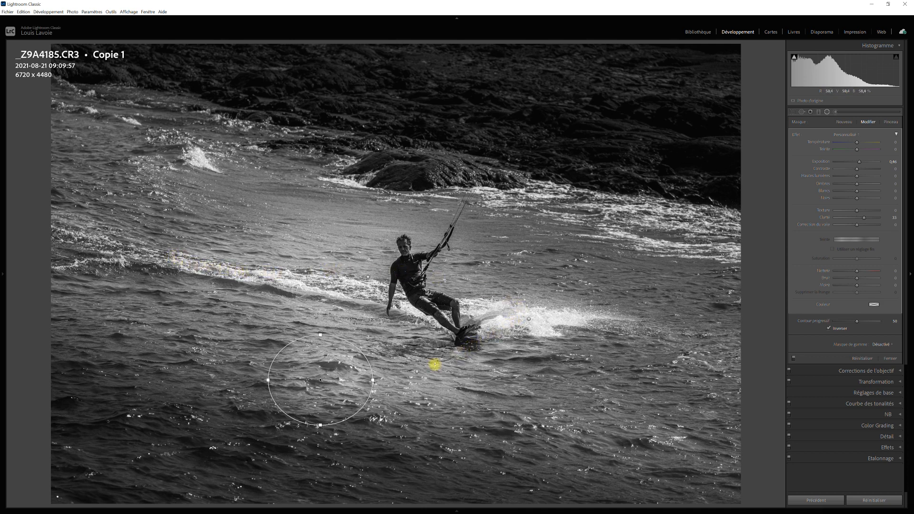
{"action": "left_click_drag", "start_coordinate": [323, 382], "coordinate": [327, 383]}
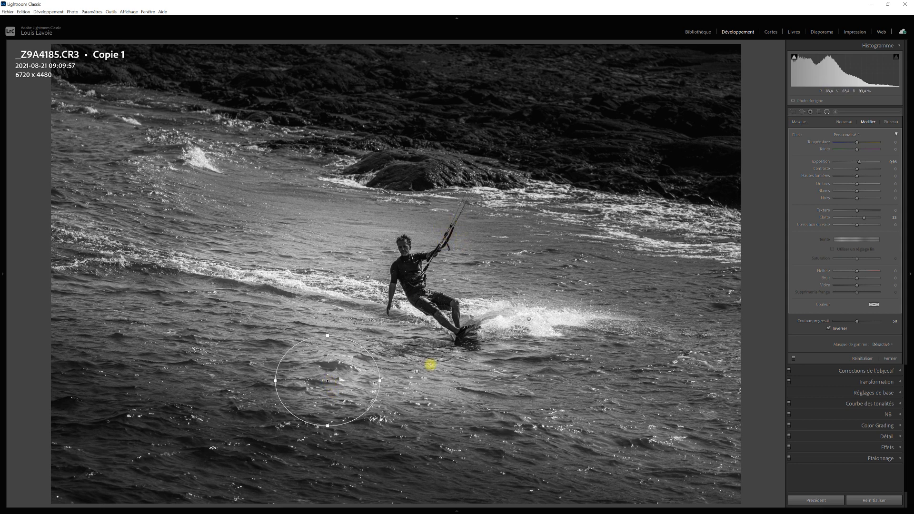
Duplicate the circular radial filter onto the water right of the board with exposure at 0.24, and lower the original circle's exposure to about 0.28.
{"action": "right_click", "coordinate": [327, 381]}
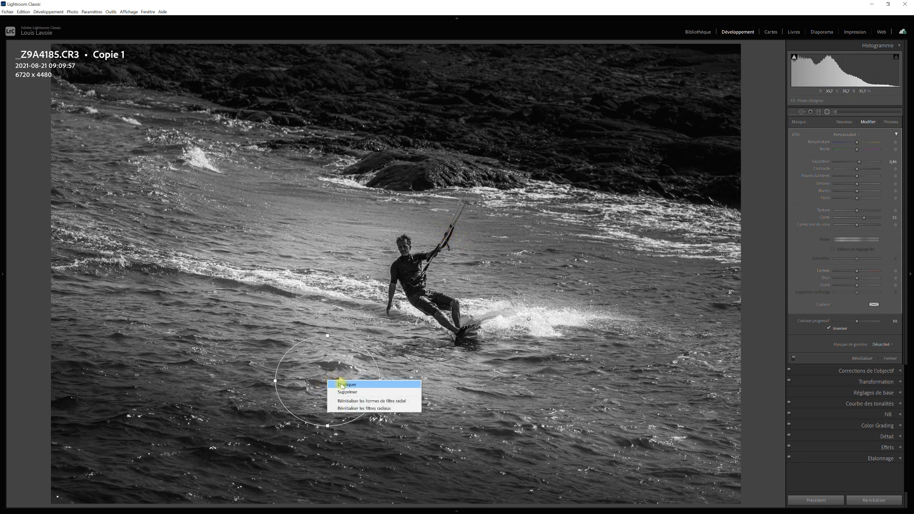
{"action": "left_click", "coordinate": [342, 386]}
{"action": "left_click_drag", "start_coordinate": [328, 381], "coordinate": [526, 407]}
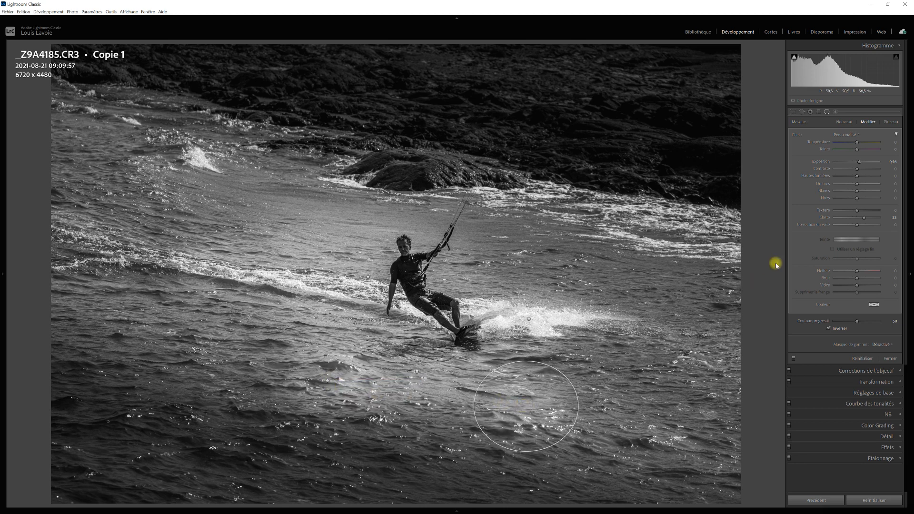
{"action": "left_click_drag", "start_coordinate": [860, 164], "coordinate": [858, 163]}
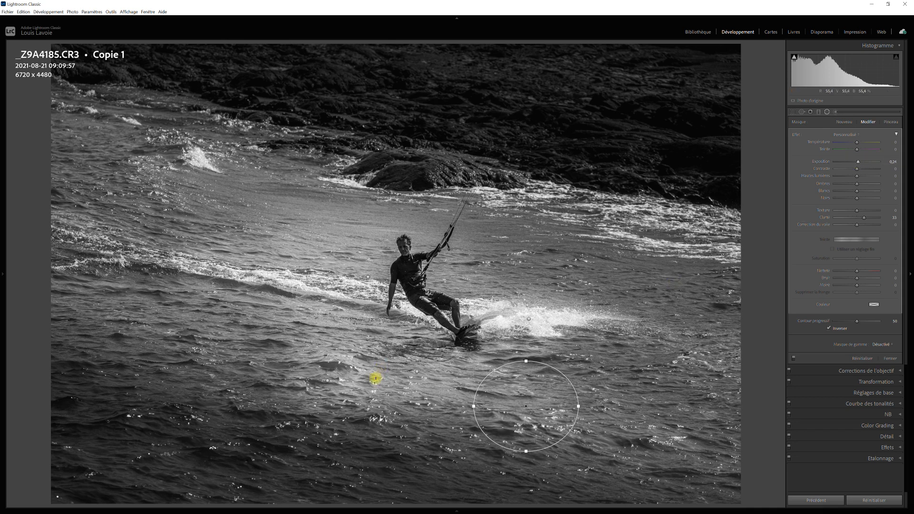
{"action": "left_click", "coordinate": [328, 381]}
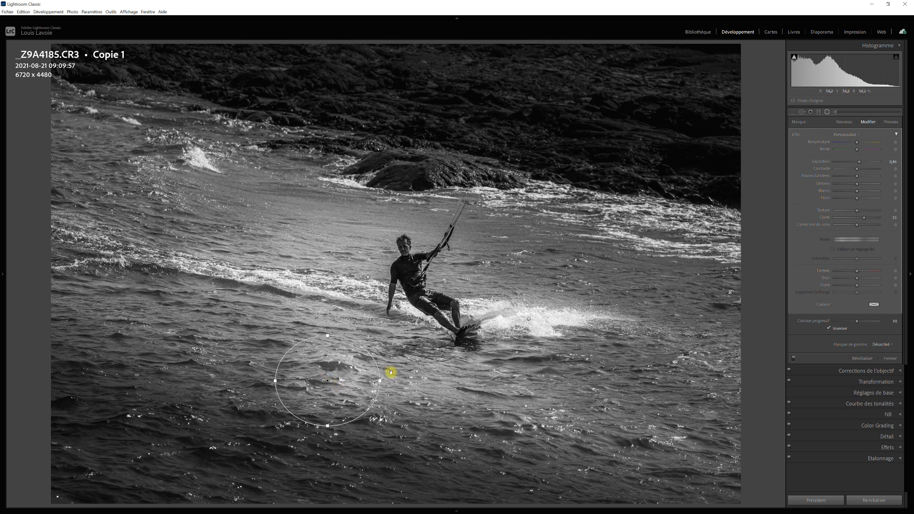
{"action": "left_click_drag", "start_coordinate": [860, 163], "coordinate": [857, 161]}
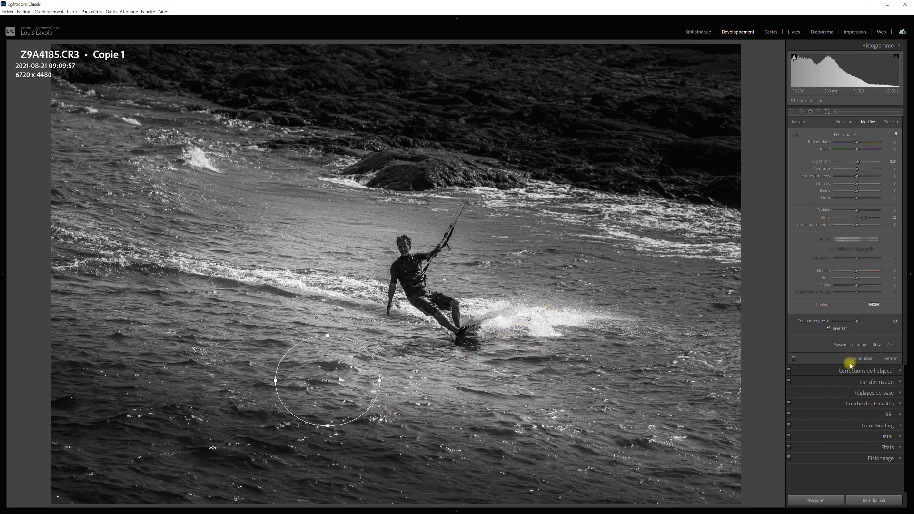
Compare the photo with and without the radial filters, and close the radial filter tool.
{"action": "left_click", "coordinate": [794, 359]}
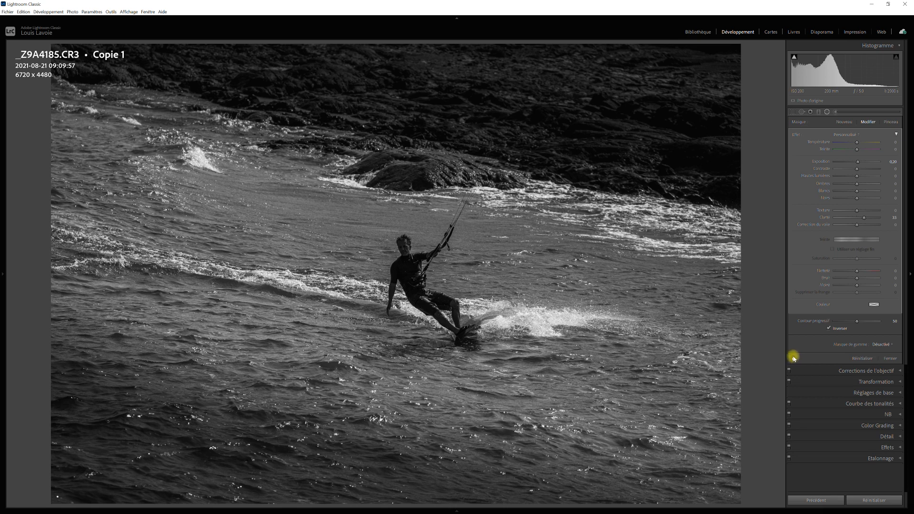
{"action": "left_click", "coordinate": [794, 359]}
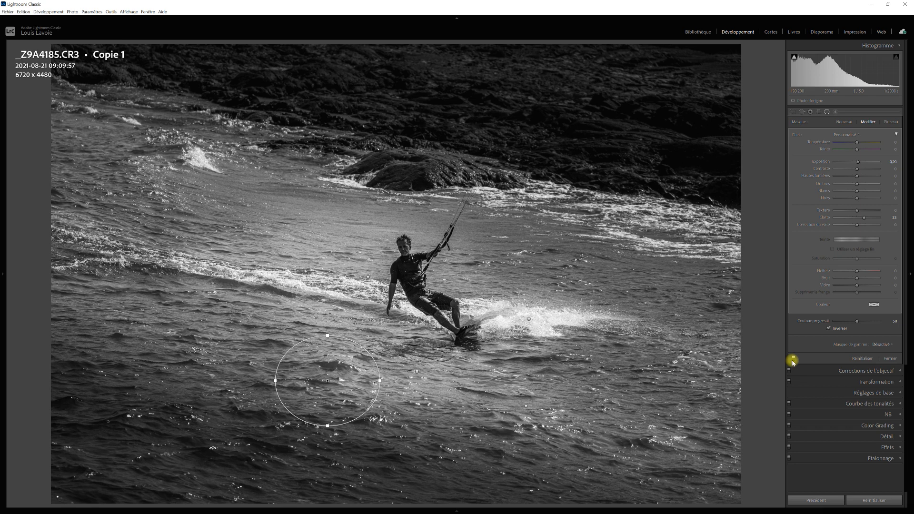
{"action": "left_click", "coordinate": [894, 360]}
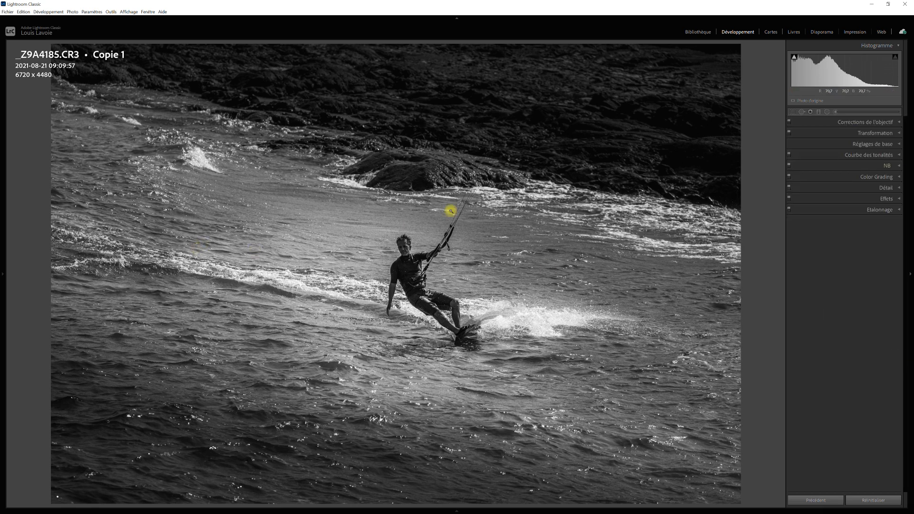
Apply a subtle split tone with Color Grading, tinting the shadows blue and the highlights yellow.
{"action": "left_click", "coordinate": [900, 177]}
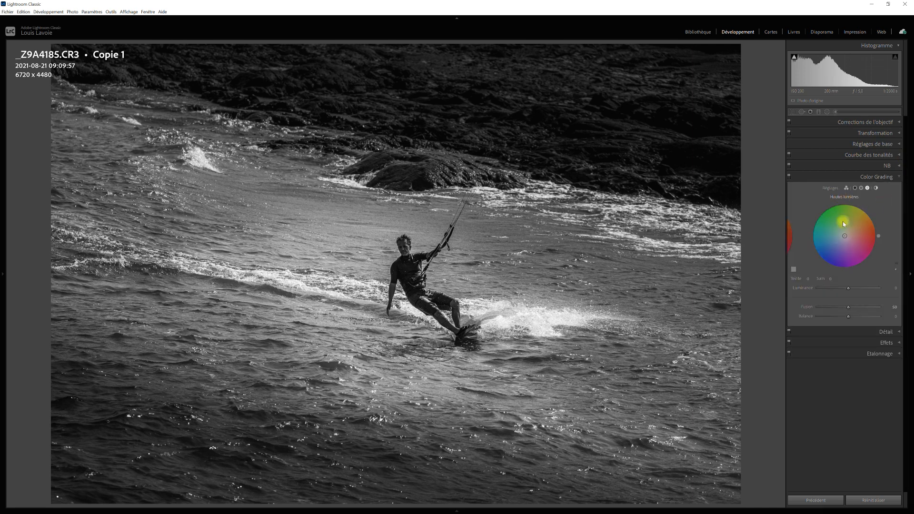
{"action": "left_click", "coordinate": [848, 188]}
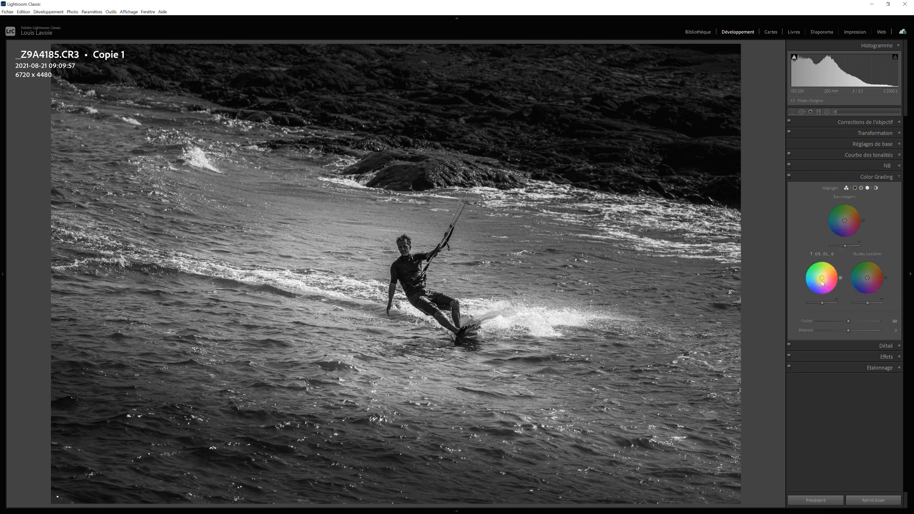
{"action": "left_click_drag", "start_coordinate": [822, 278], "coordinate": [820, 280]}
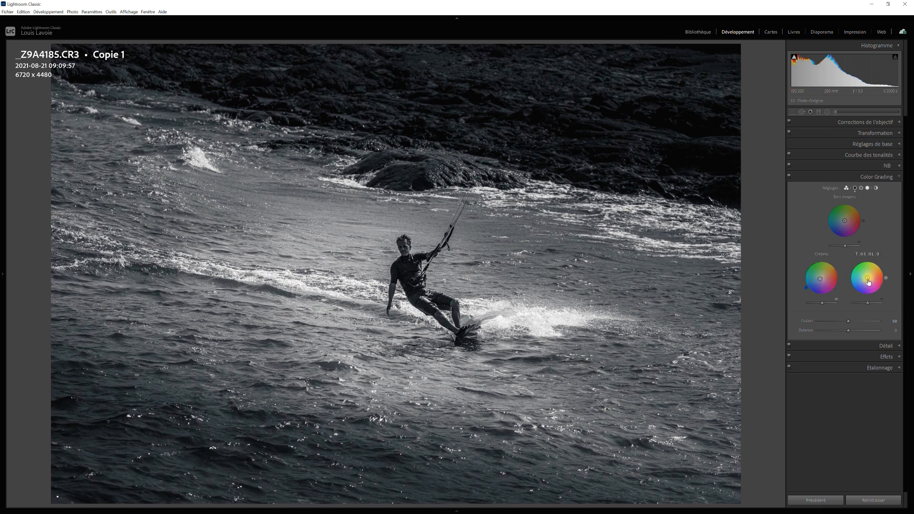
{"action": "left_click_drag", "start_coordinate": [868, 279], "coordinate": [870, 273]}
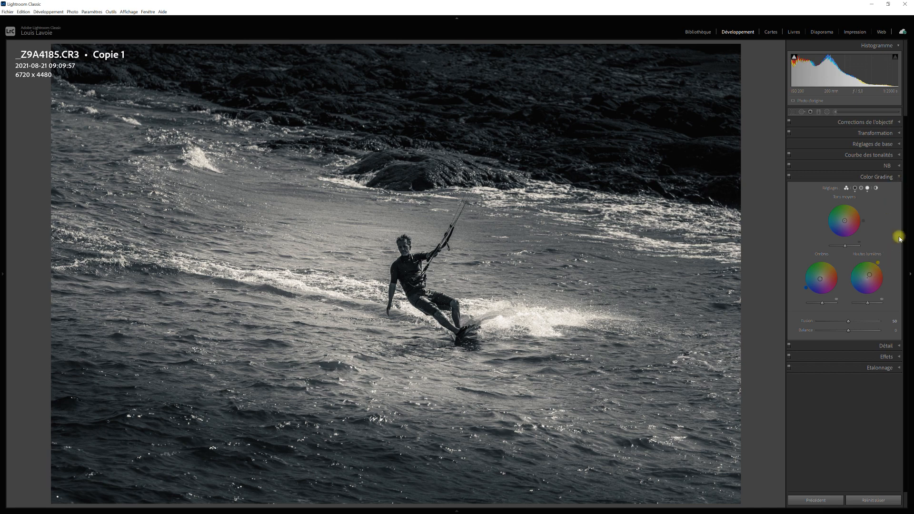
{"action": "left_click", "coordinate": [899, 177]}
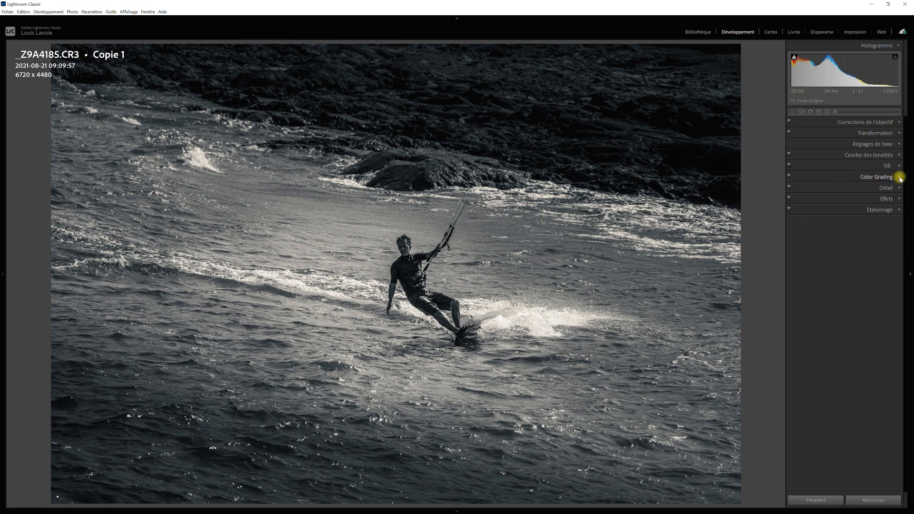